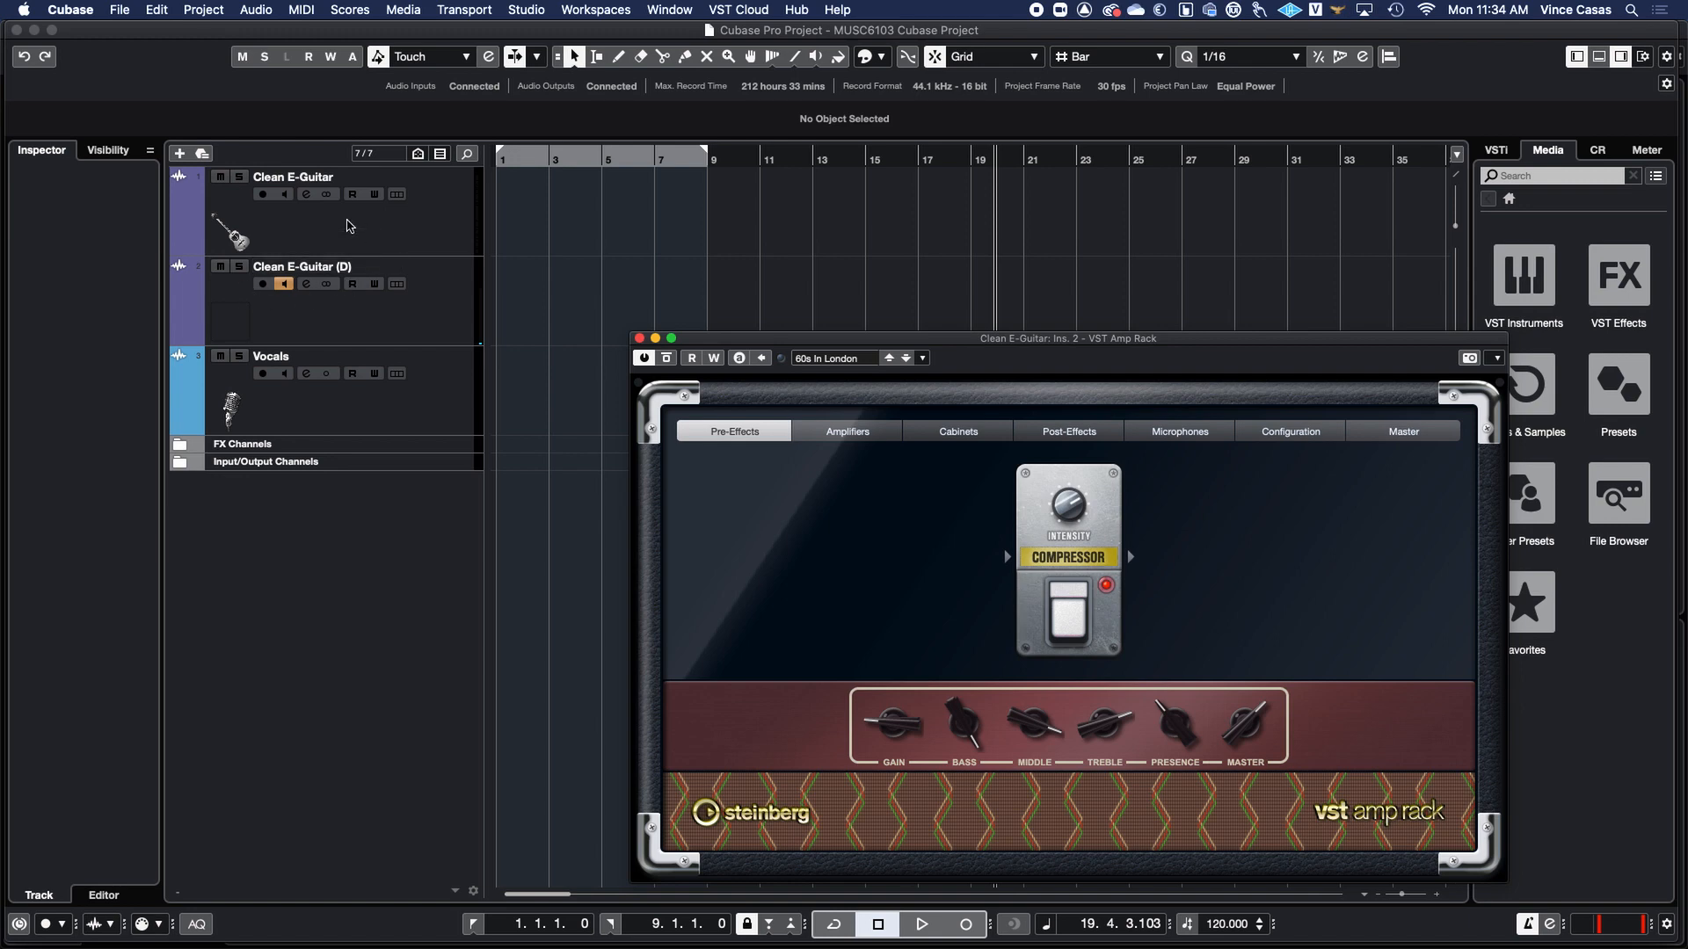
Move input monitoring from the Clean E-Guitar (D) track to the Clean E-Guitar track.
right_click(342, 229)
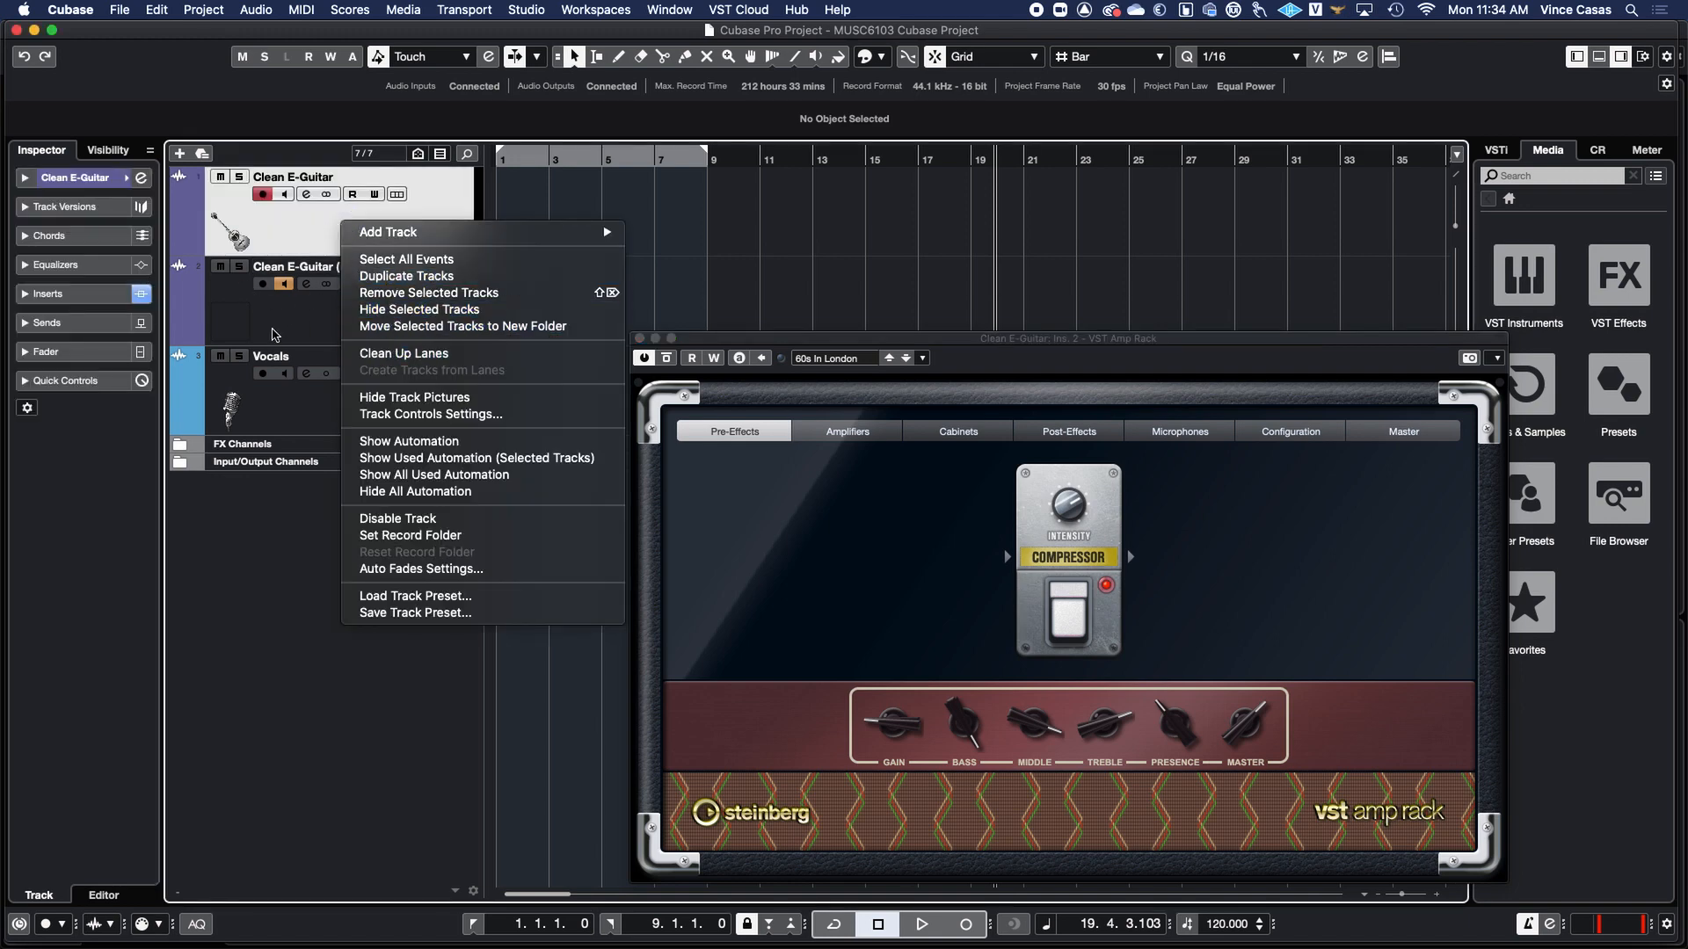
left_click(273, 328)
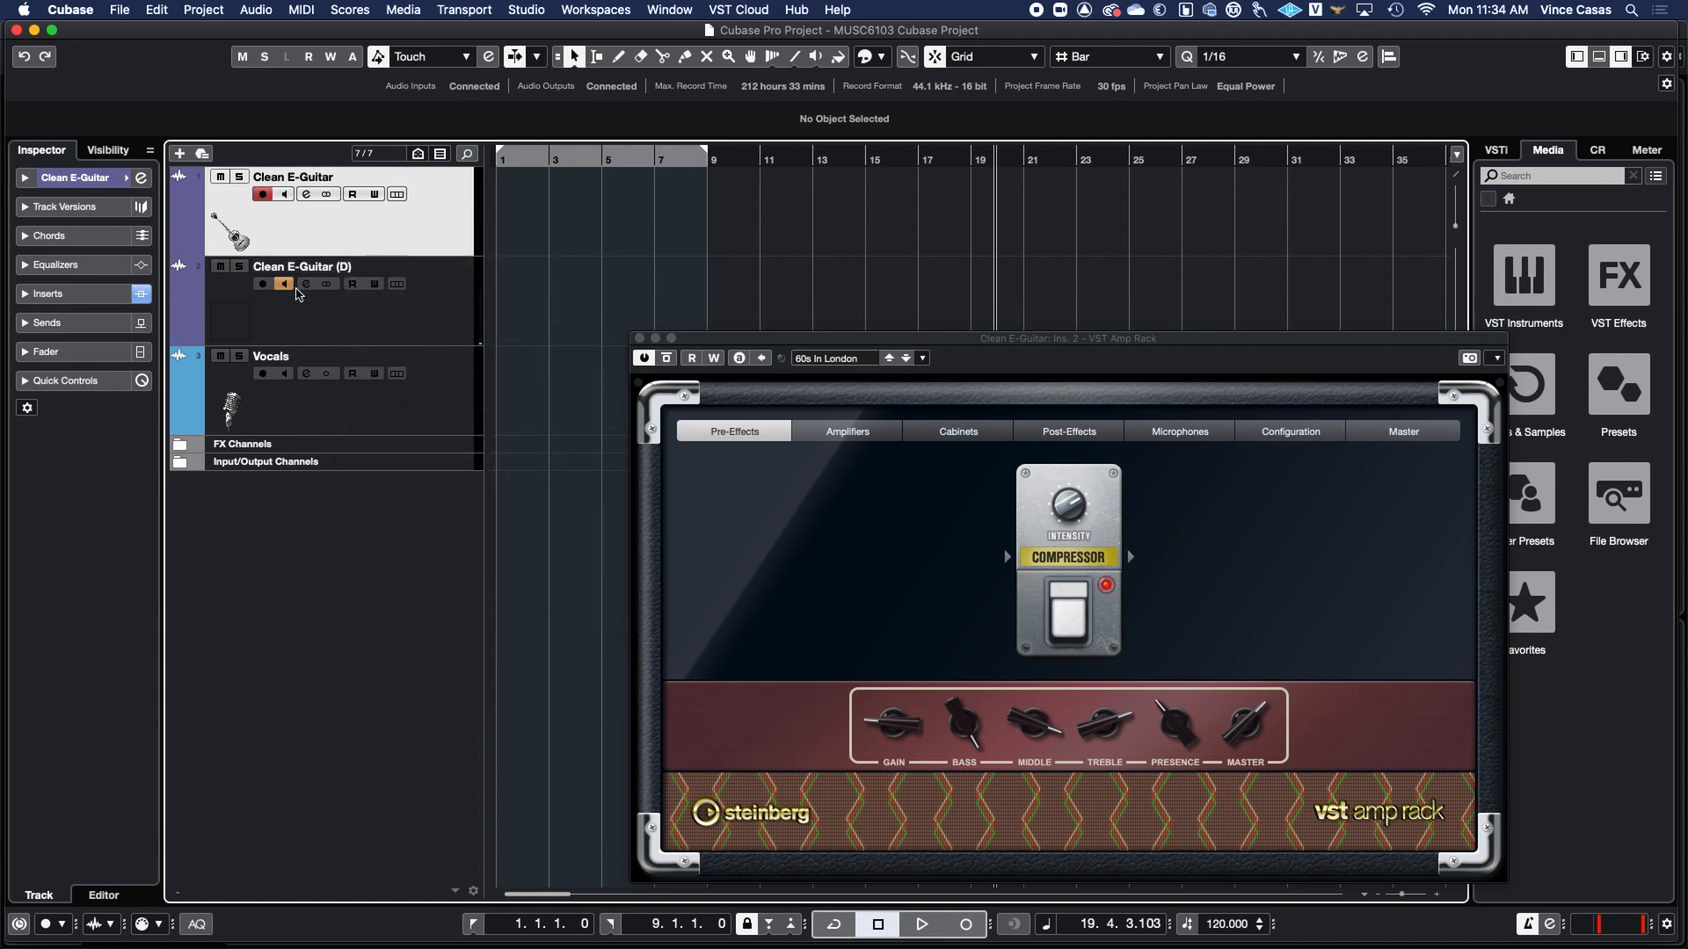
left_click(284, 285)
left_click(284, 194)
Open the MixConsole and expand the Inserts section for all channels.
left_click_drag(959, 345, 866, 255)
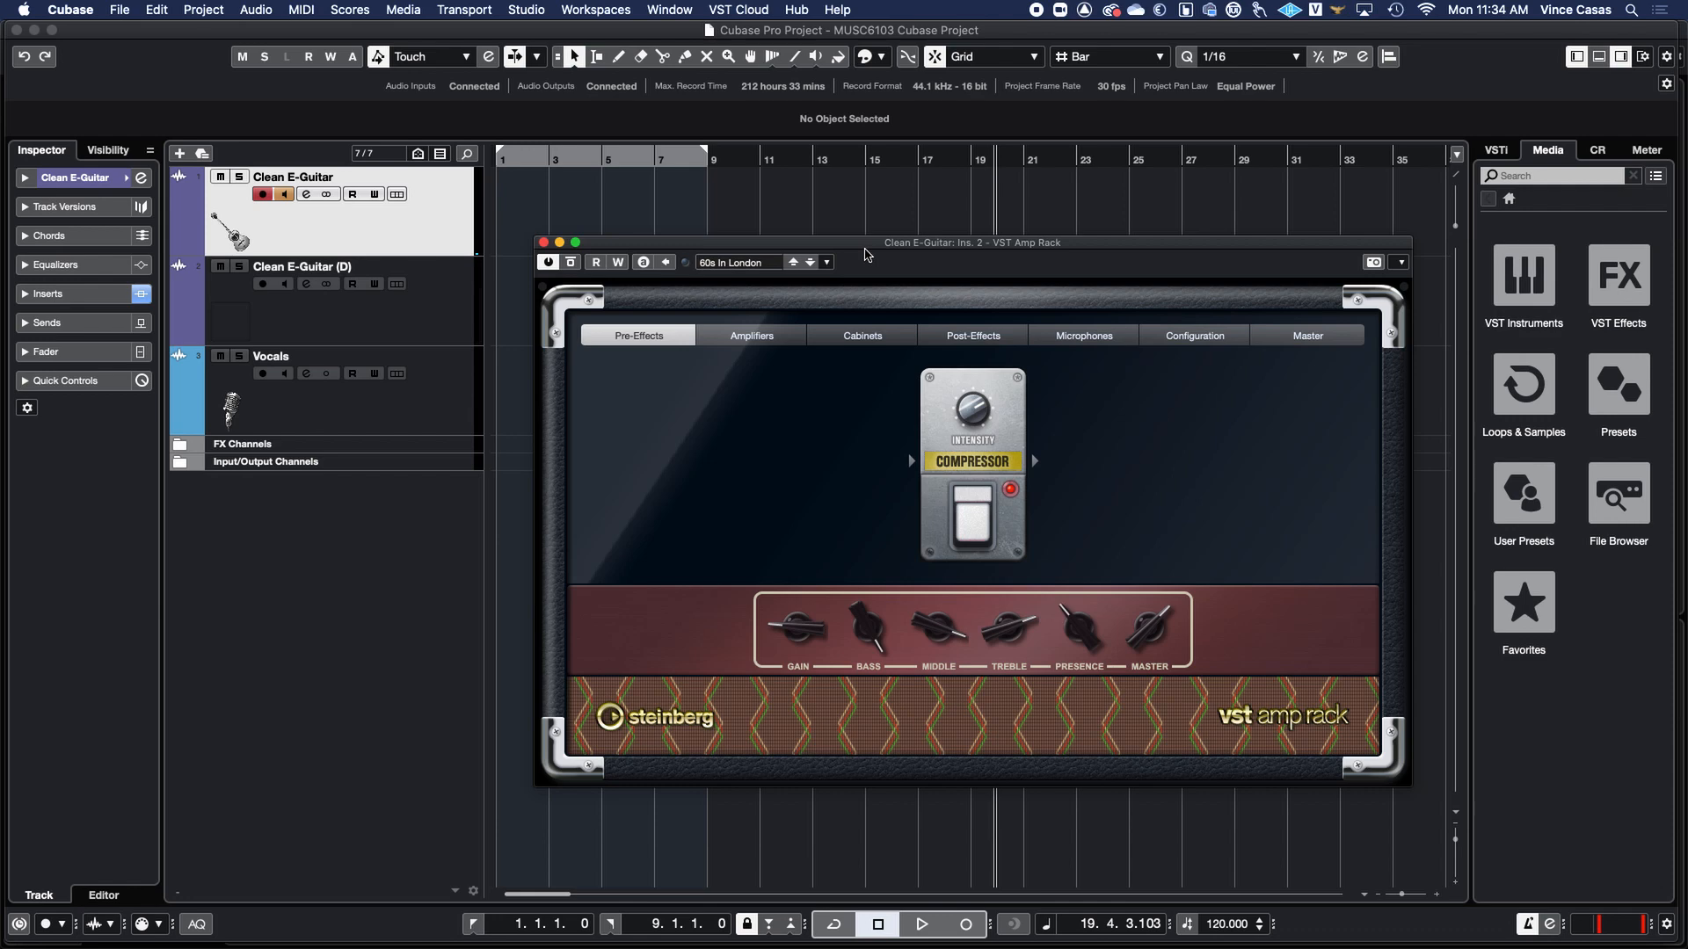
left_click(527, 10)
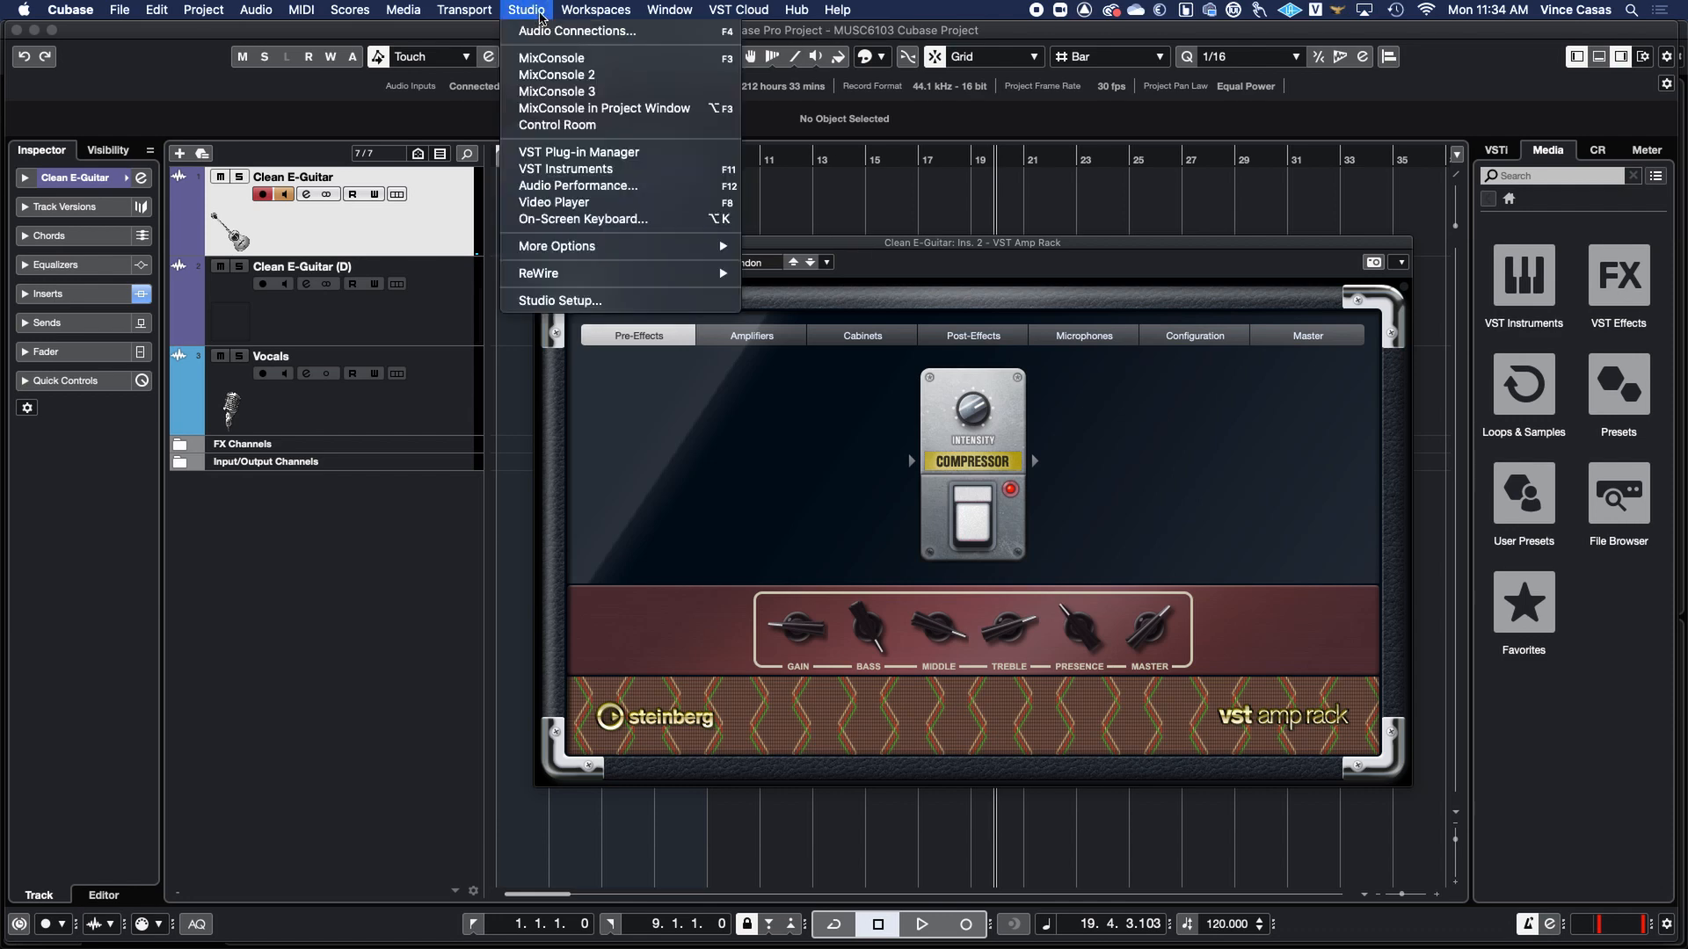
mouse_move(615, 7)
mouse_move(526, 9)
left_click(569, 60)
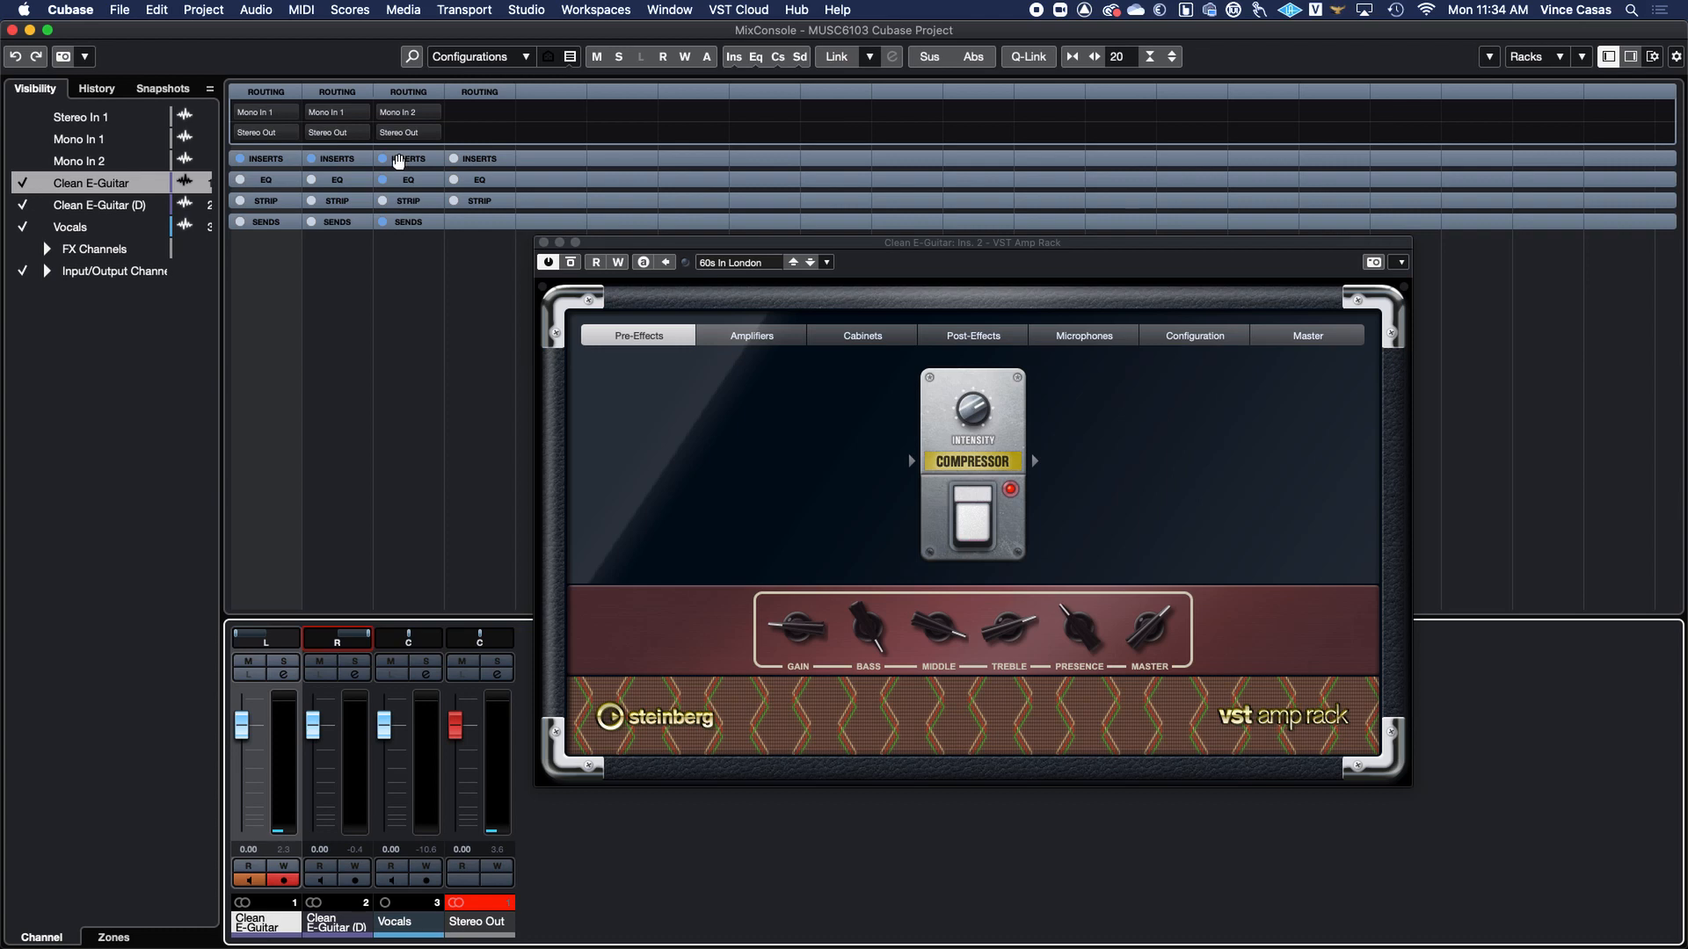
left_click(340, 159)
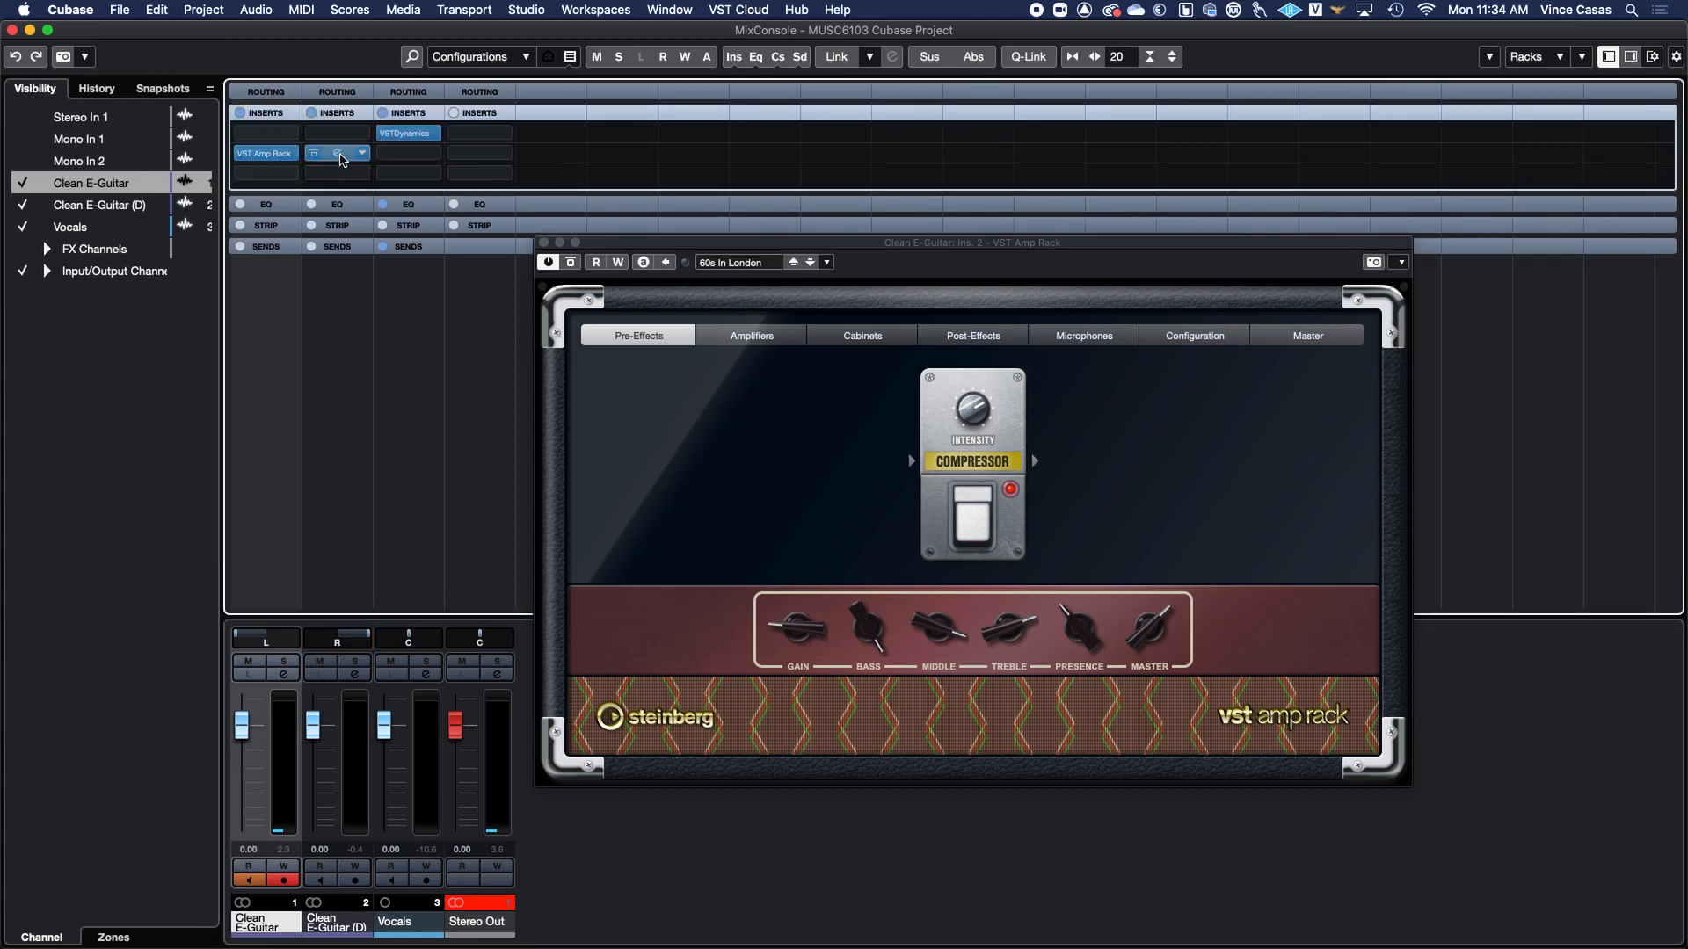
Open the VST Amp Rack insert on the Clean E-Guitar (D) channel to check it, then close it.
left_click(334, 154)
left_click(336, 154)
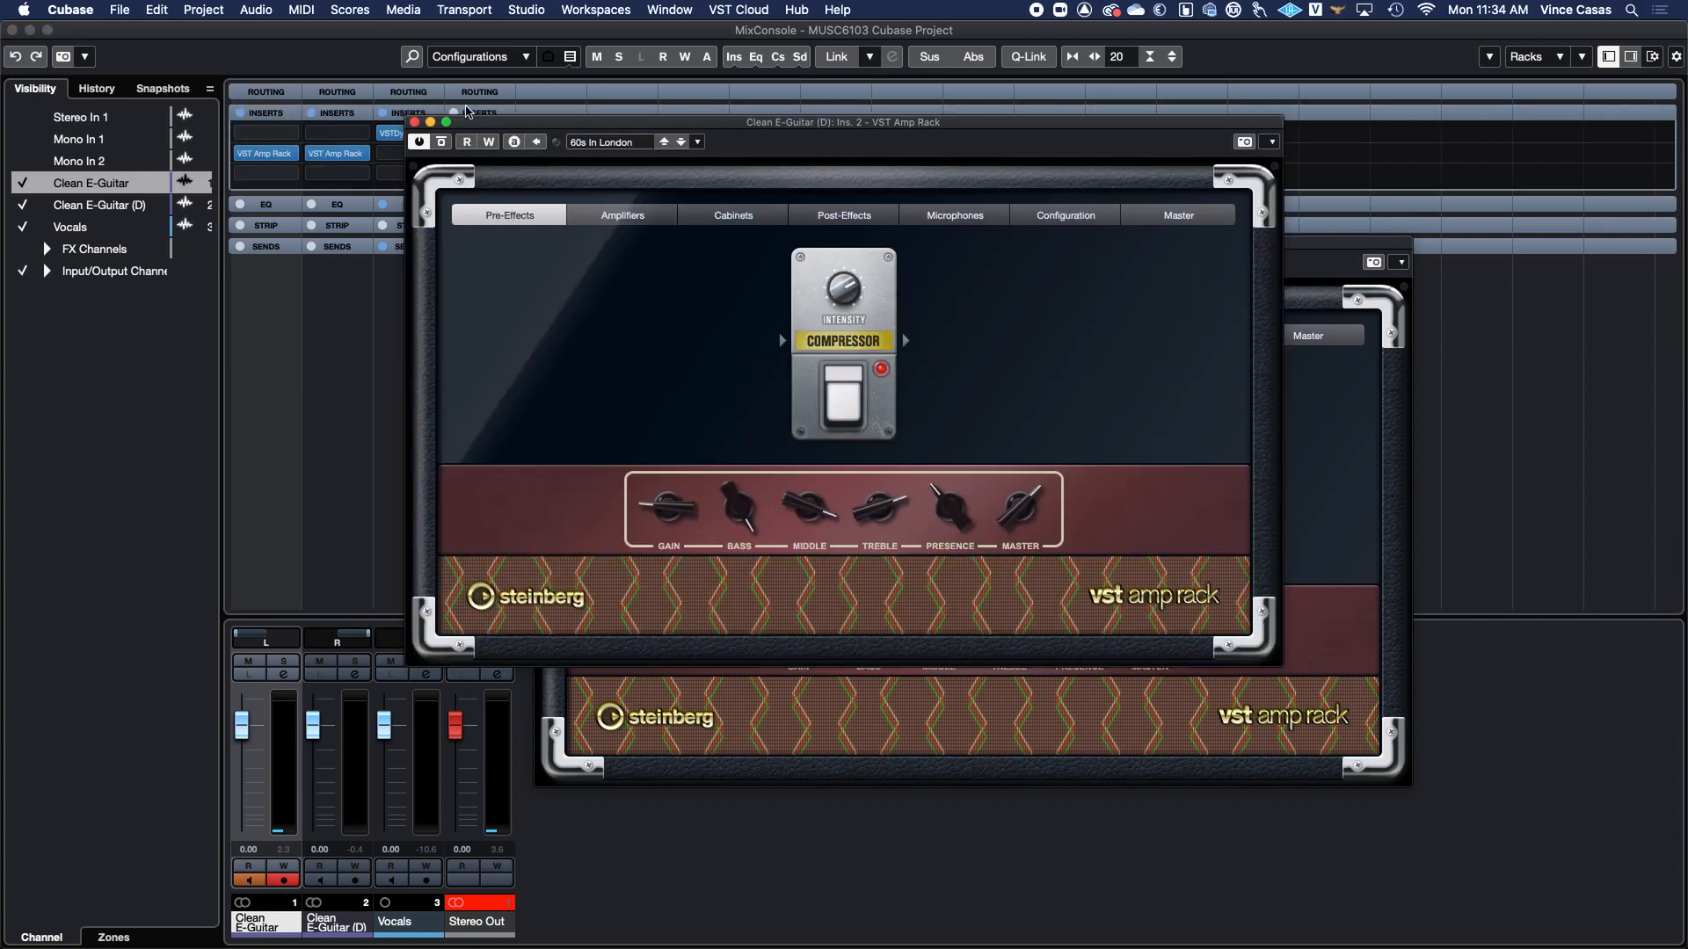
left_click(414, 122)
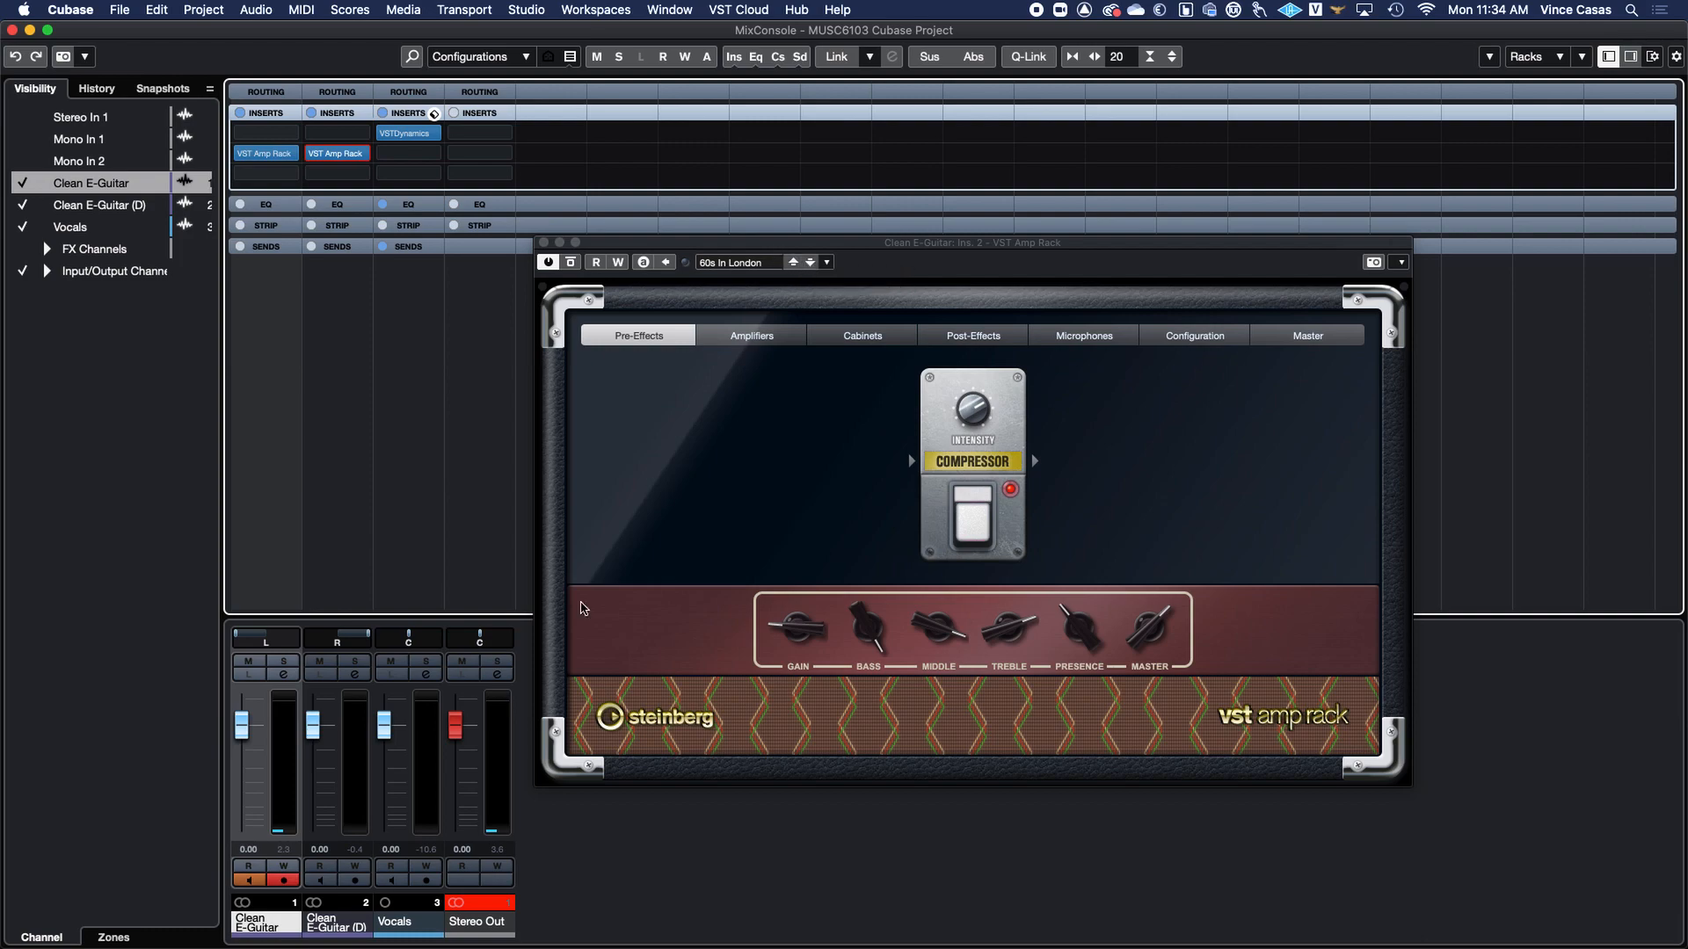
mouse_move(634, 597)
key("ctrl+Up")
left_click(1055, 595)
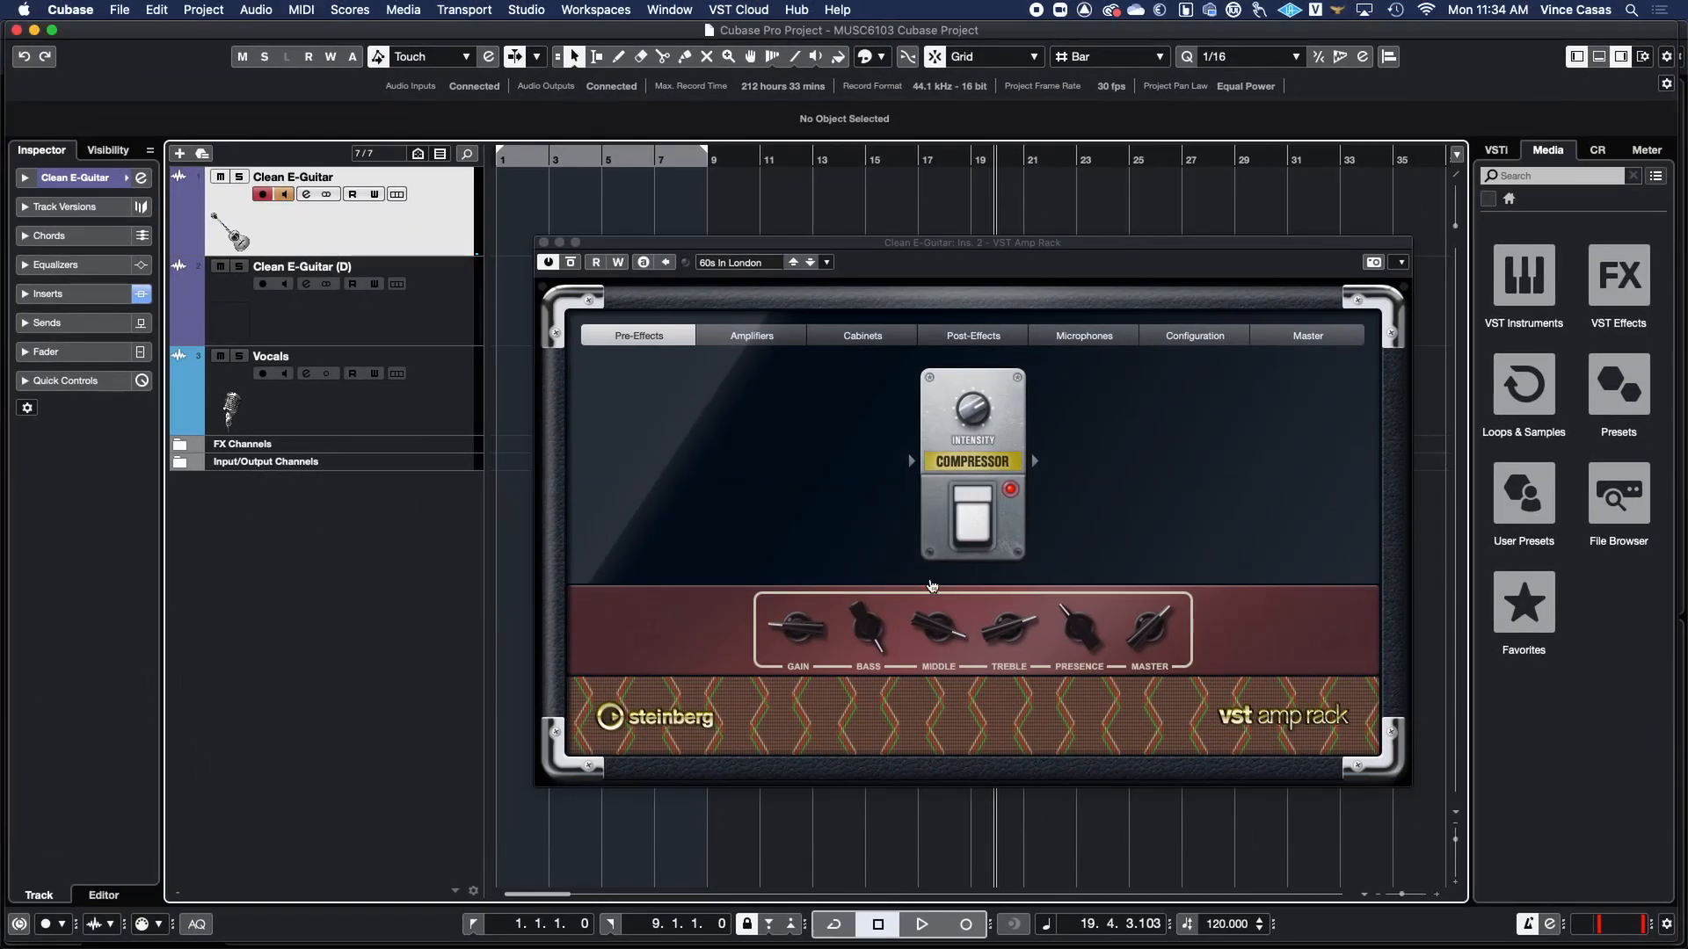
left_click_drag(745, 247, 1035, 338)
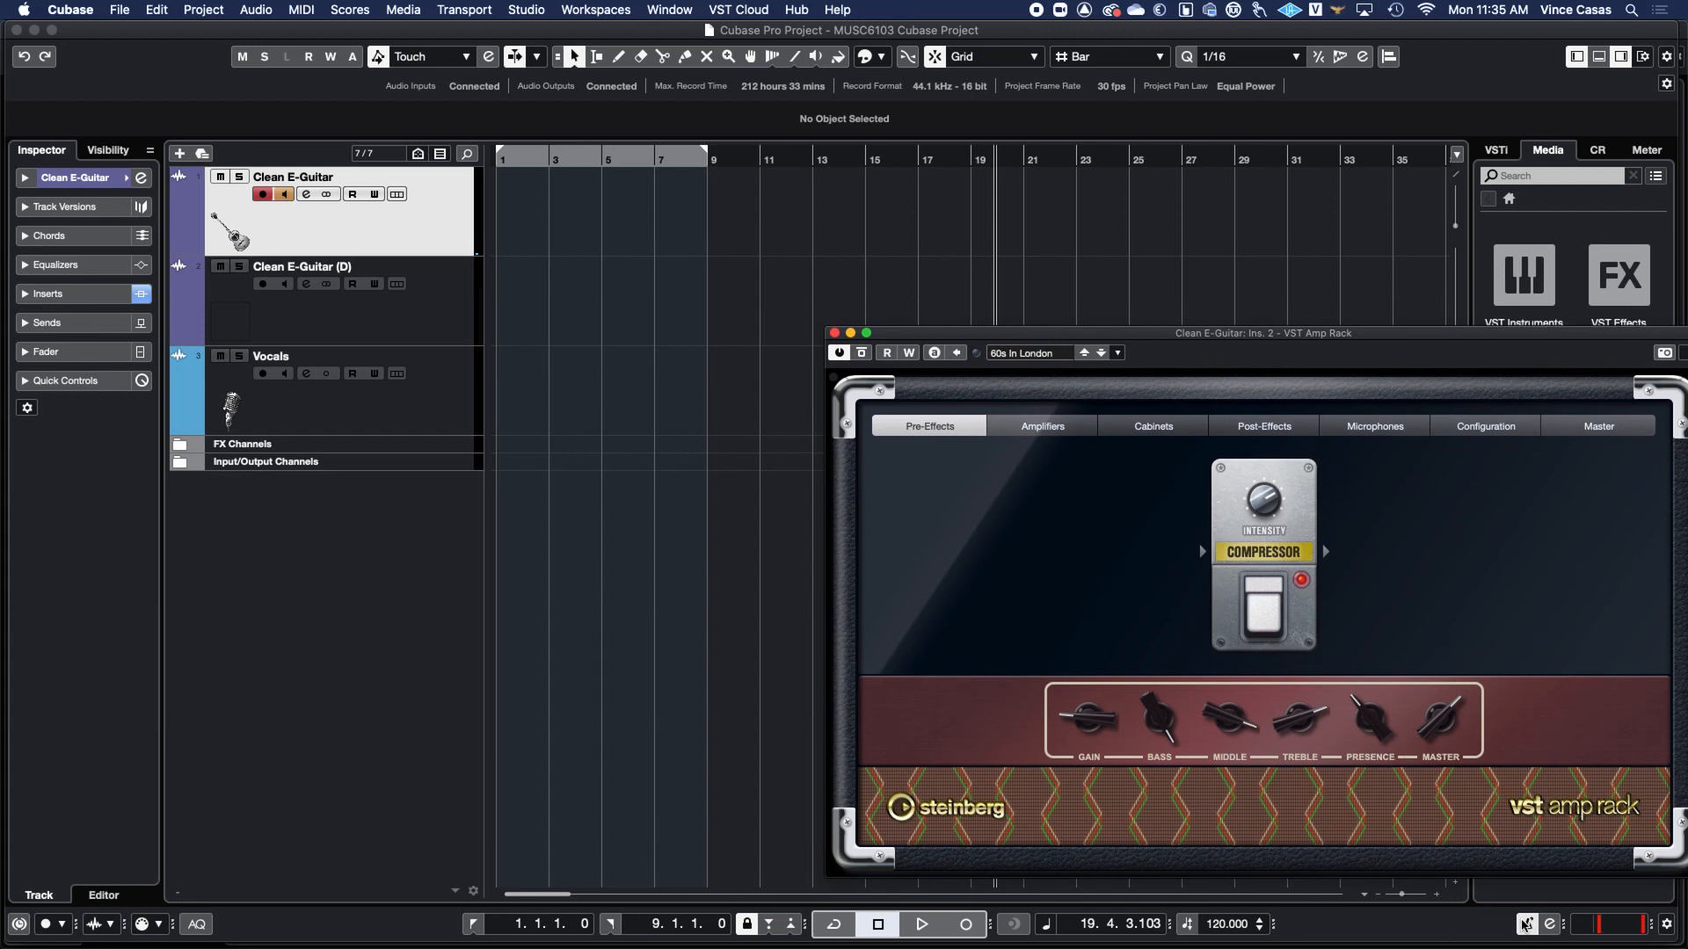
Open Metronome Setup and set the click sound preset to Woodblock.
left_click(1528, 926)
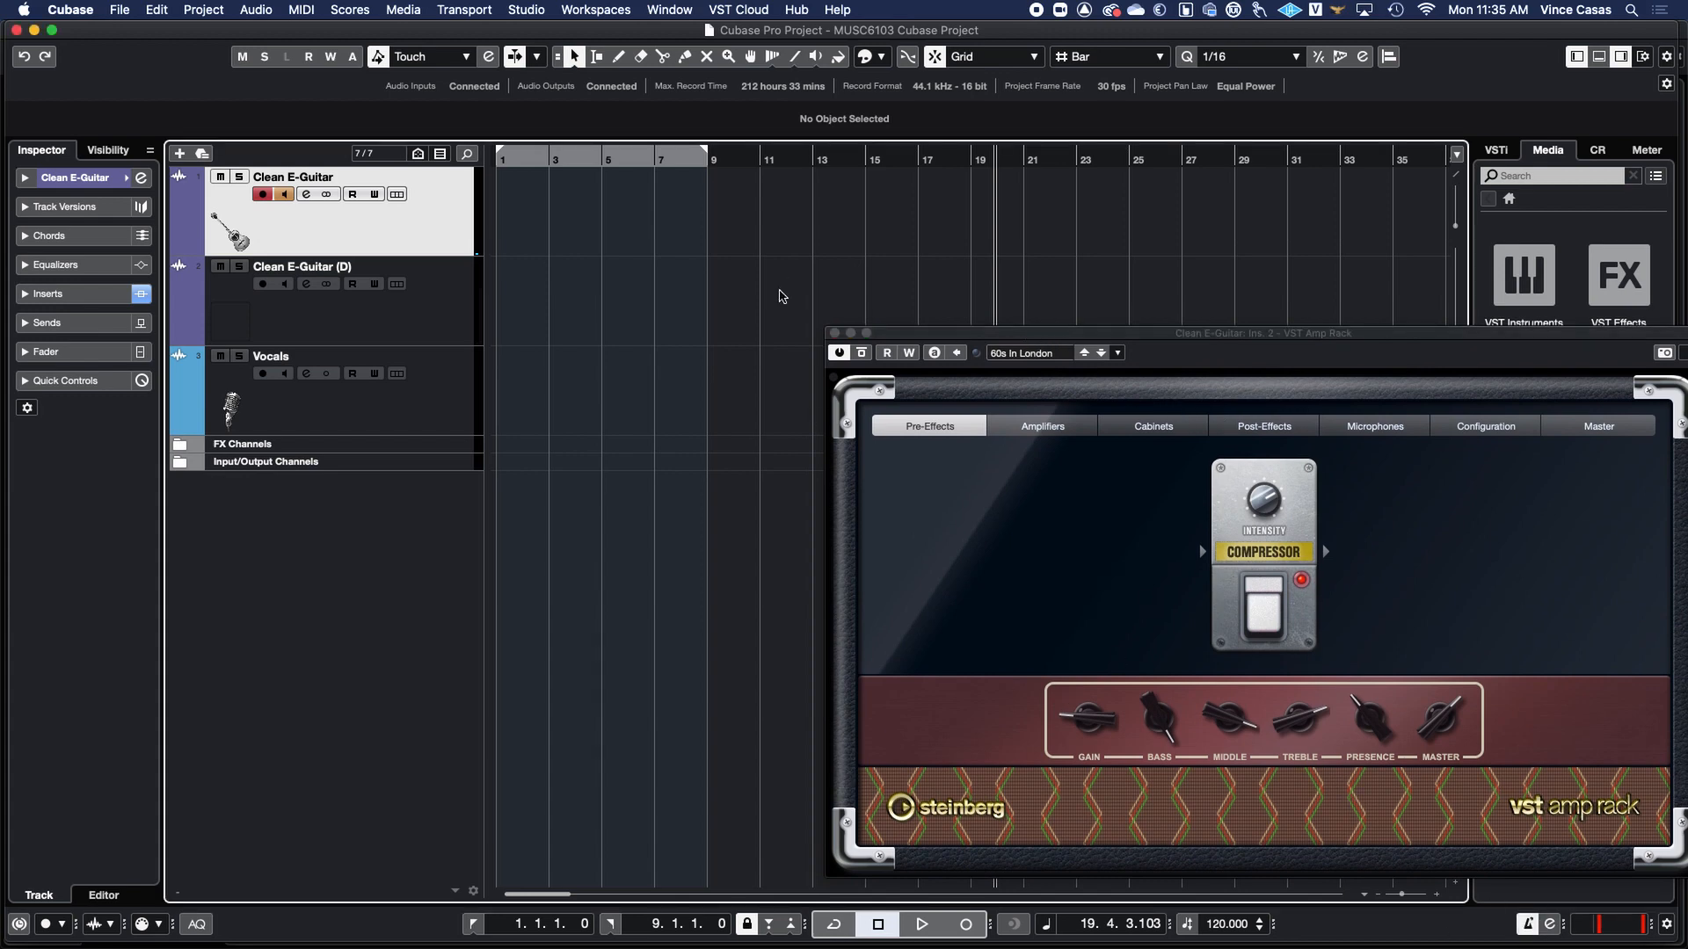
left_click(526, 10)
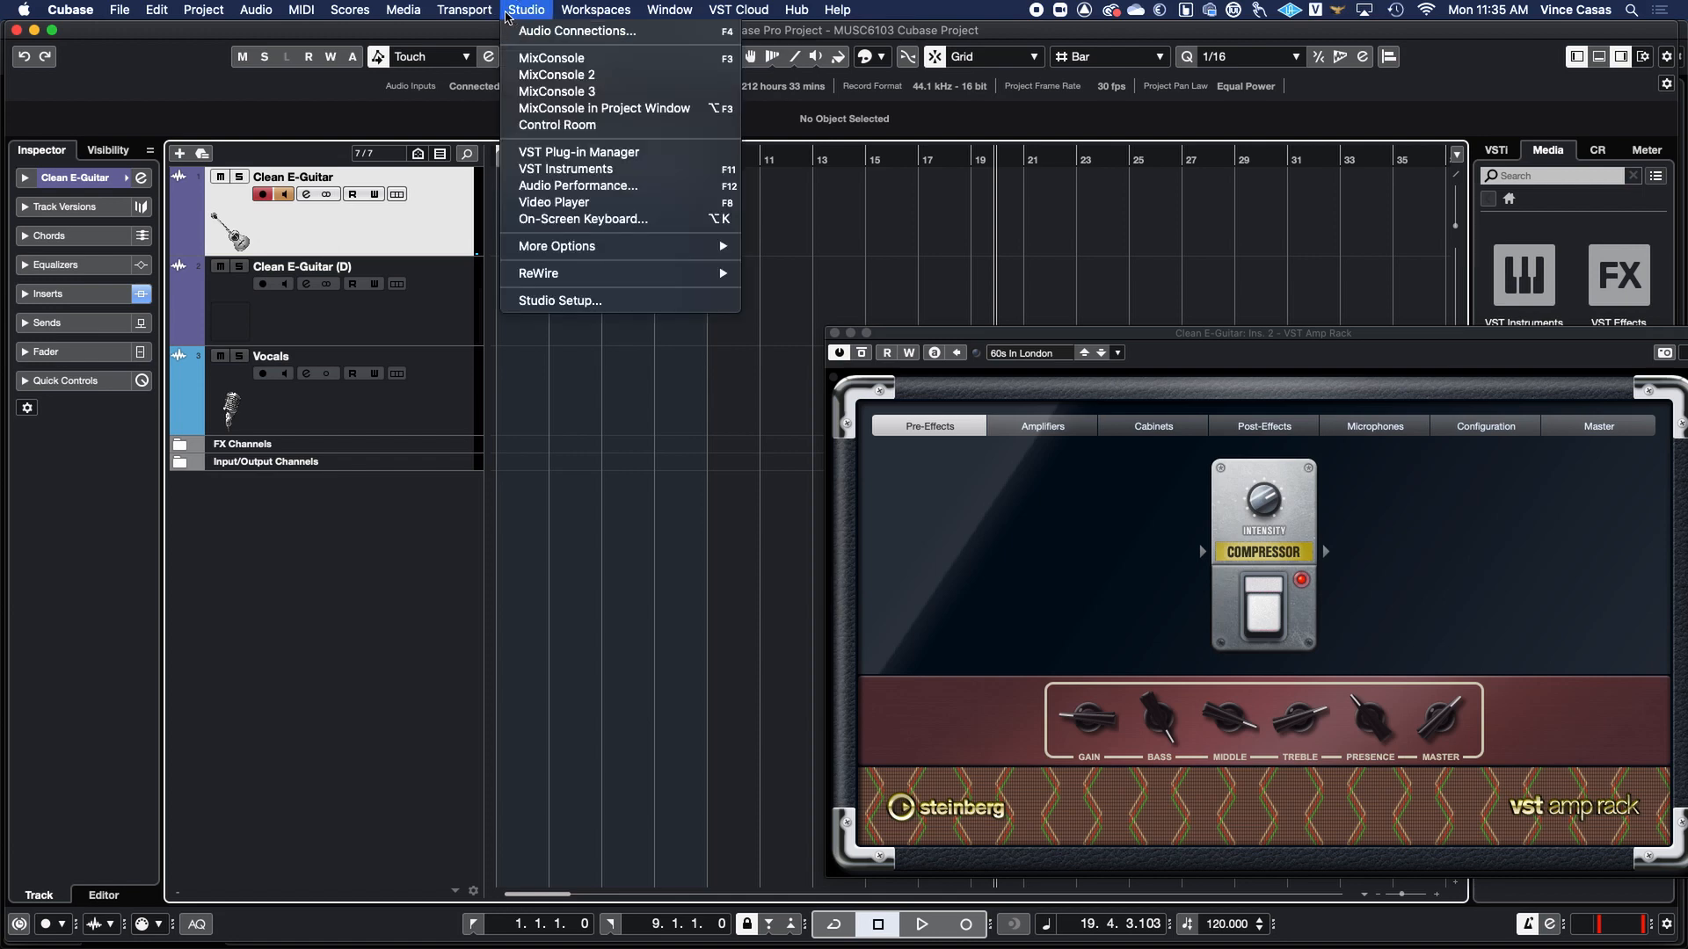
mouse_move(472, 10)
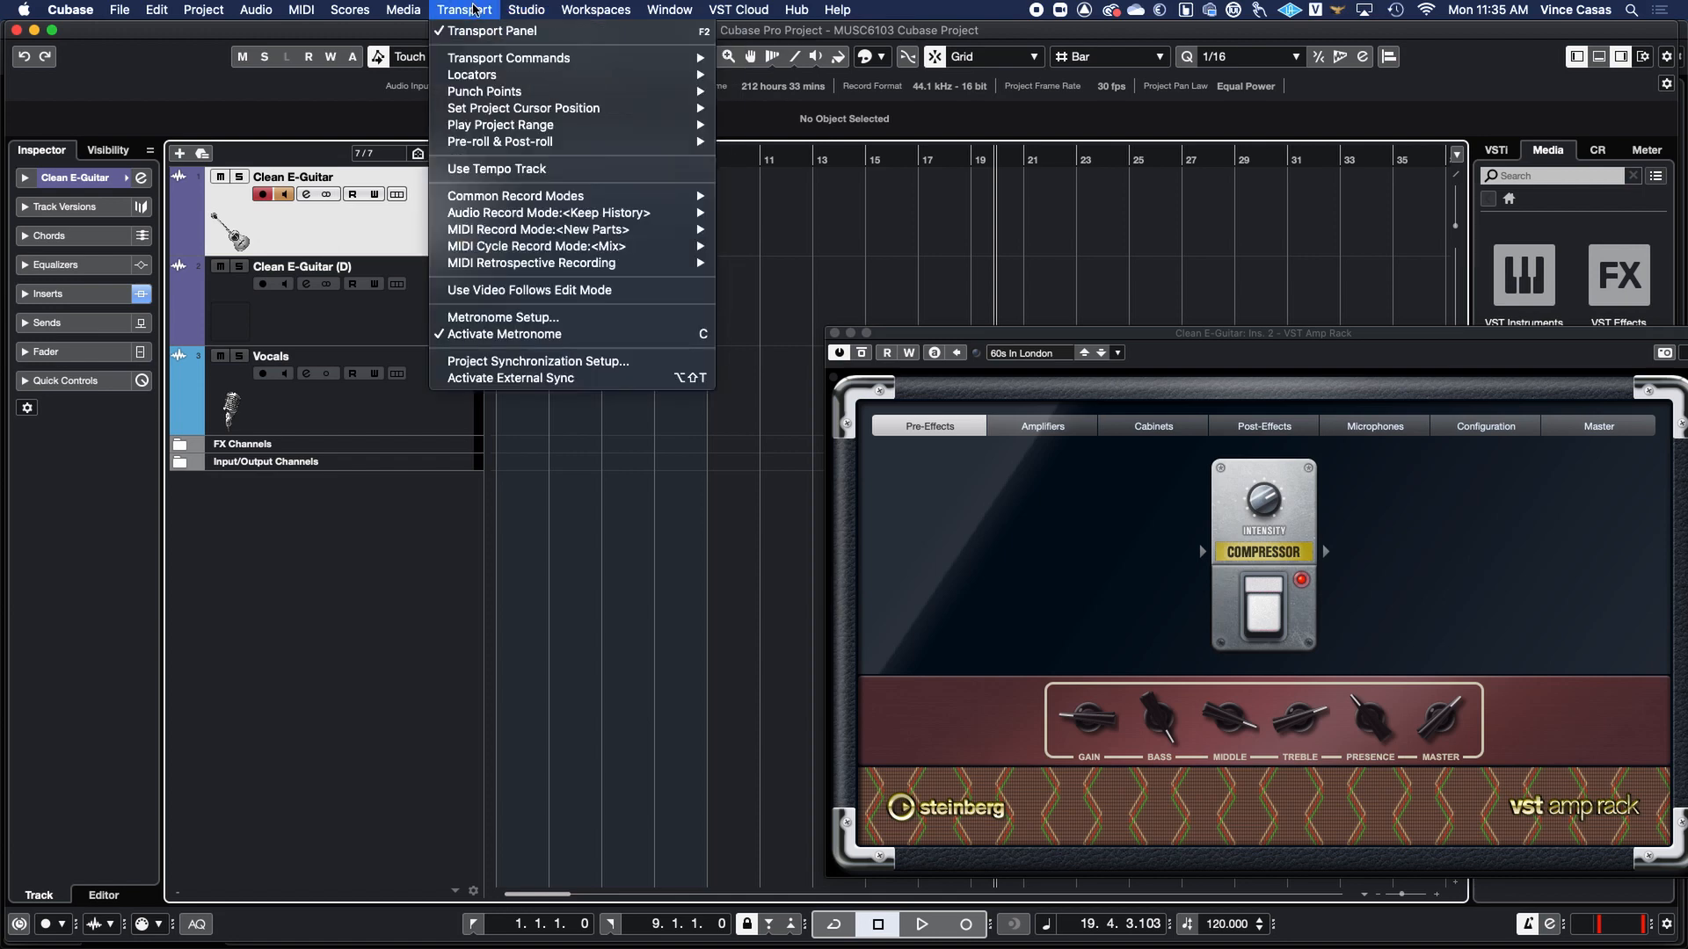
left_click(549, 319)
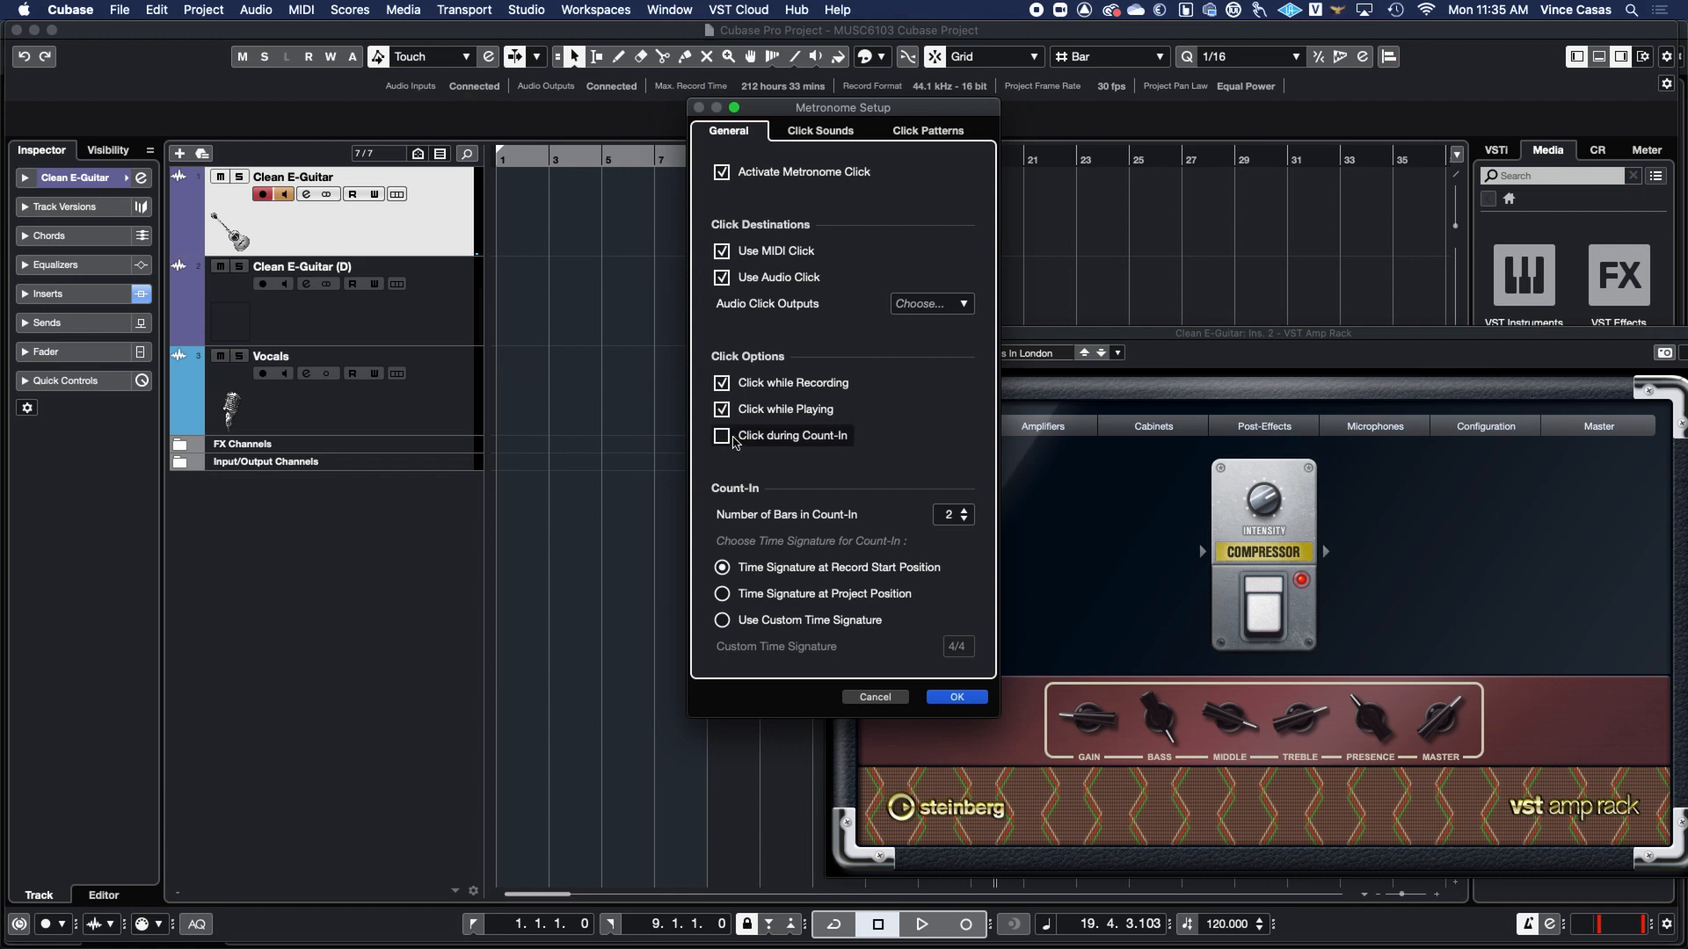
left_click(819, 131)
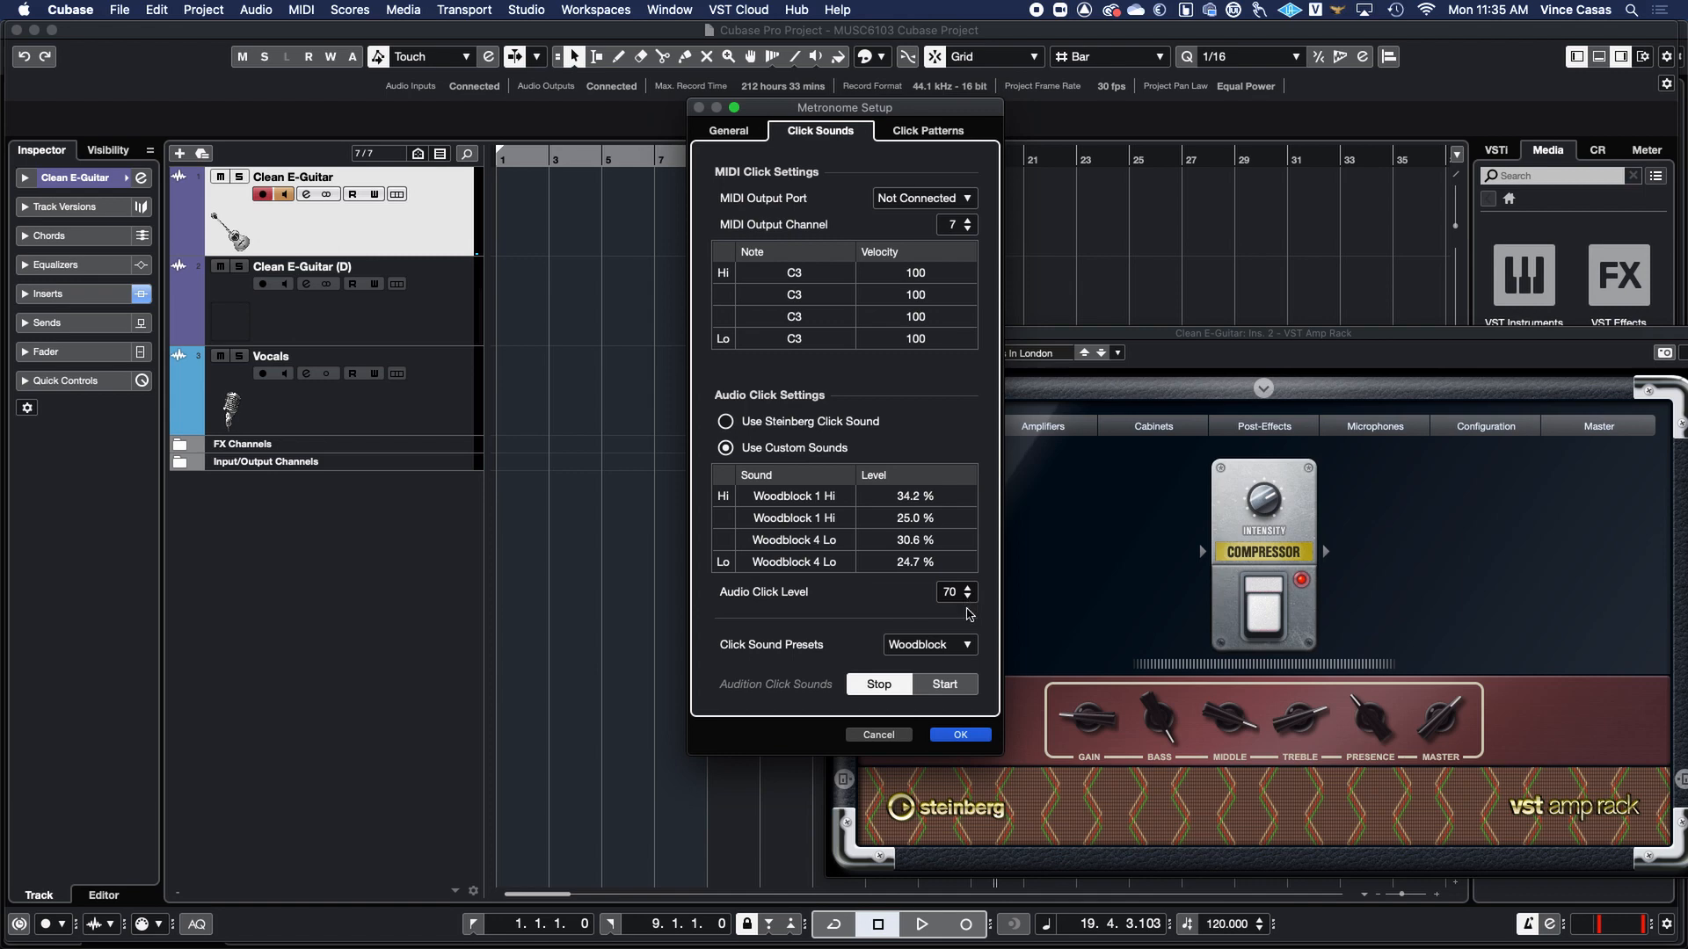
left_click(961, 652)
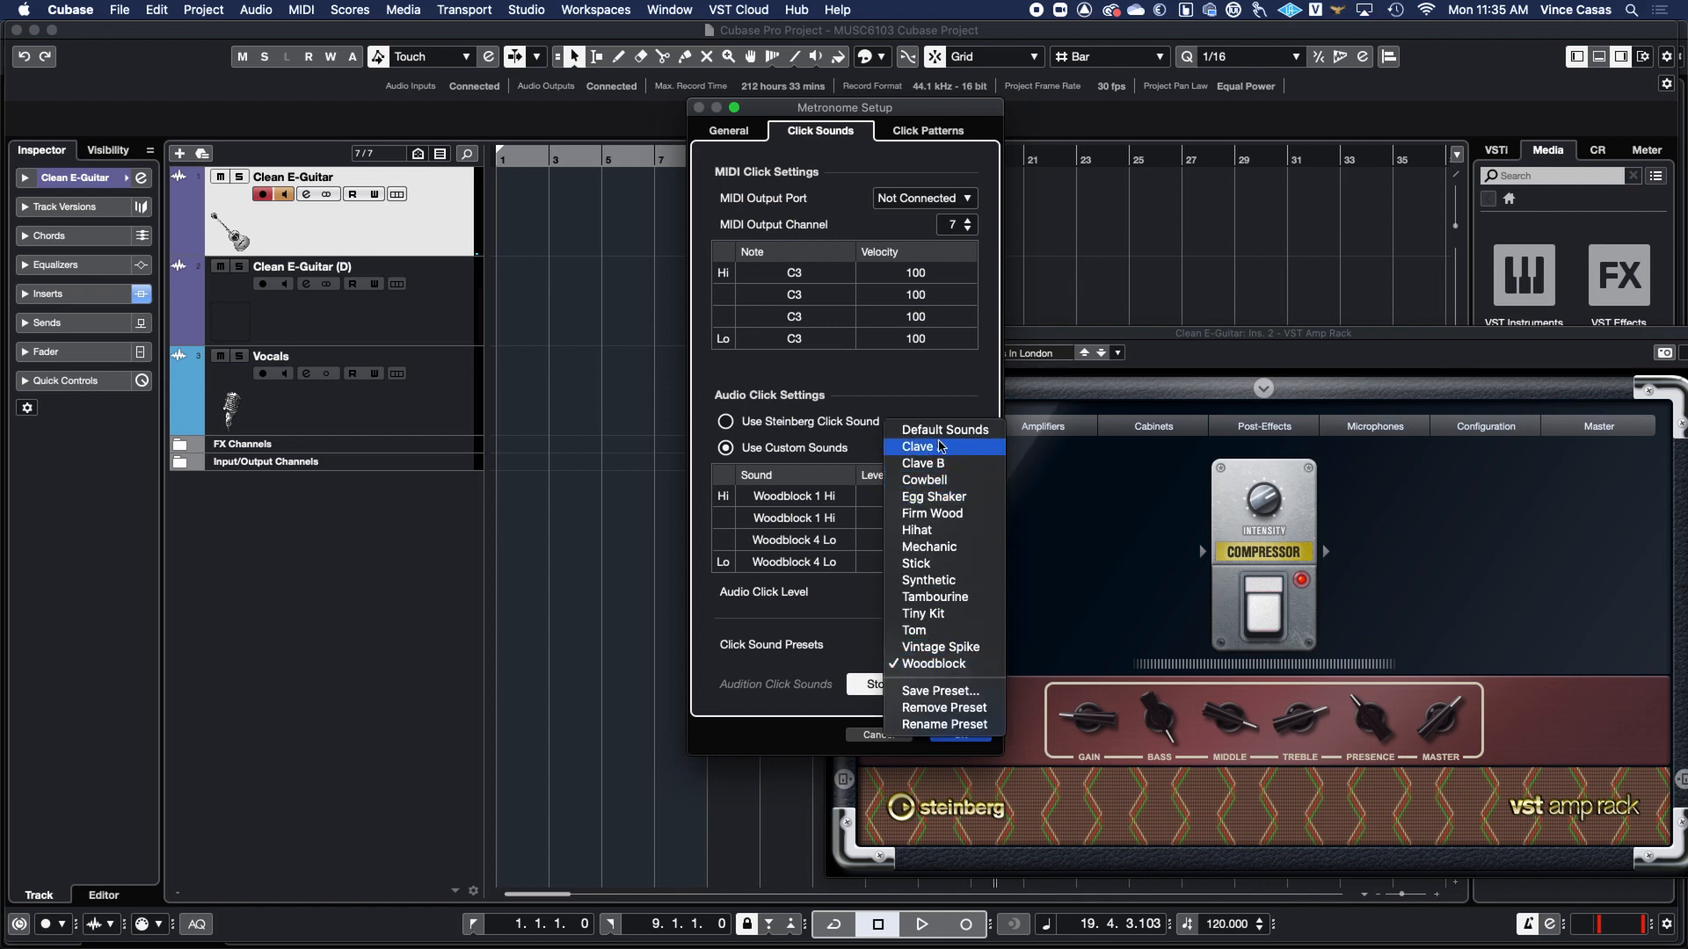
left_click(959, 664)
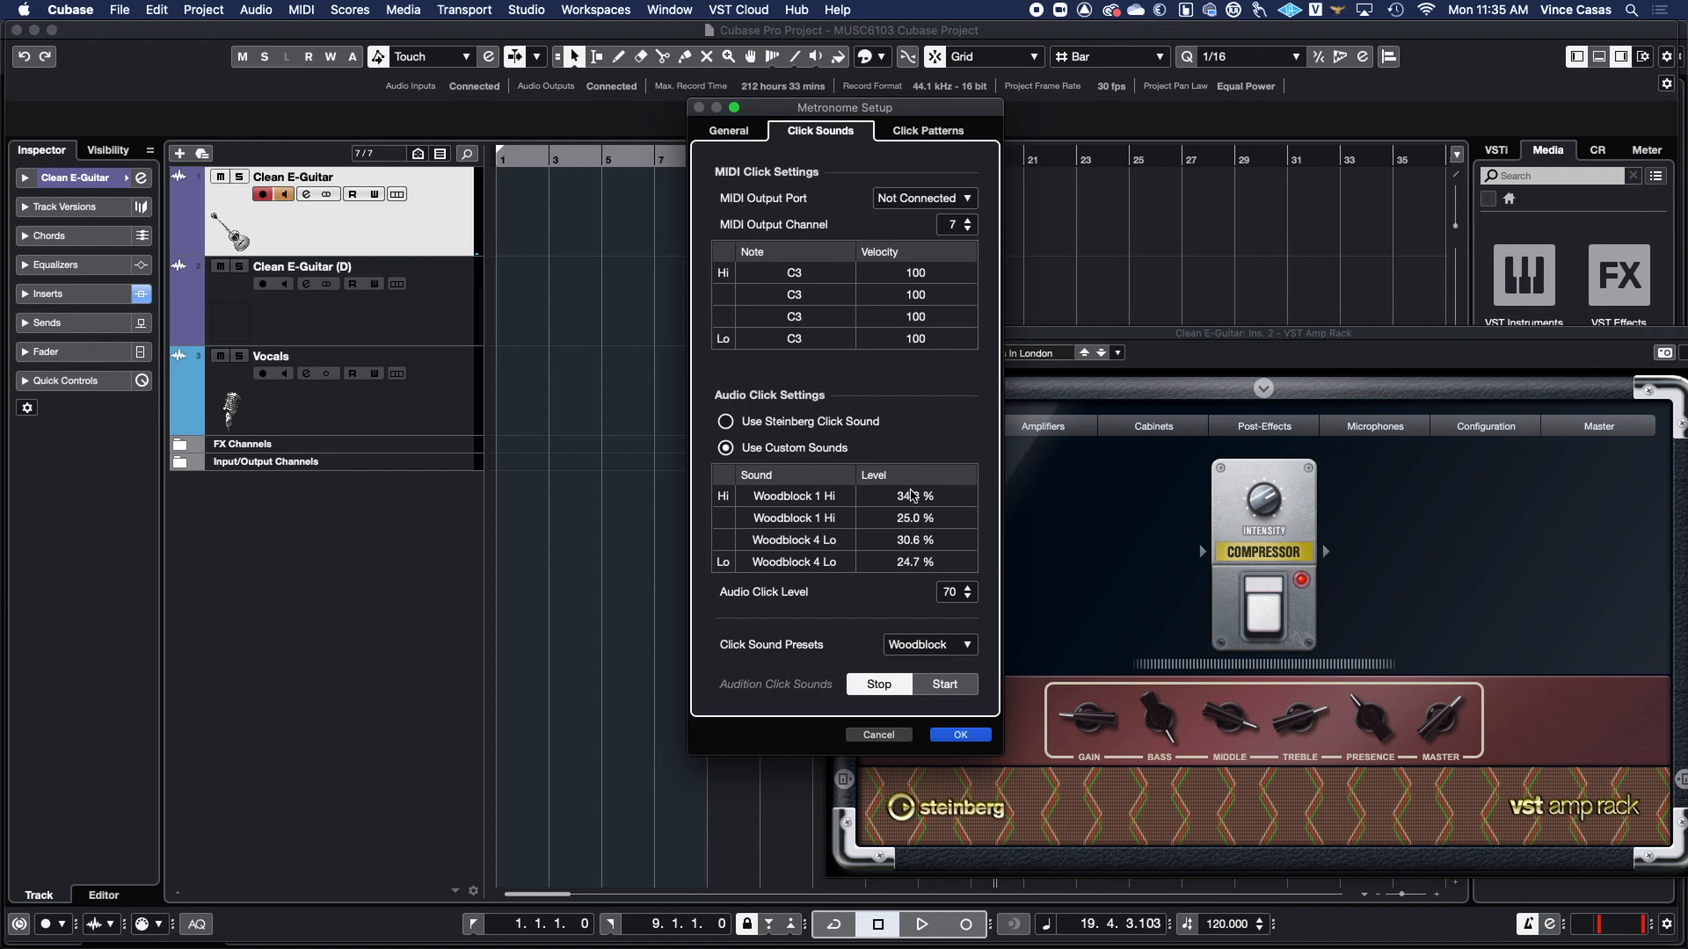
left_click(978, 737)
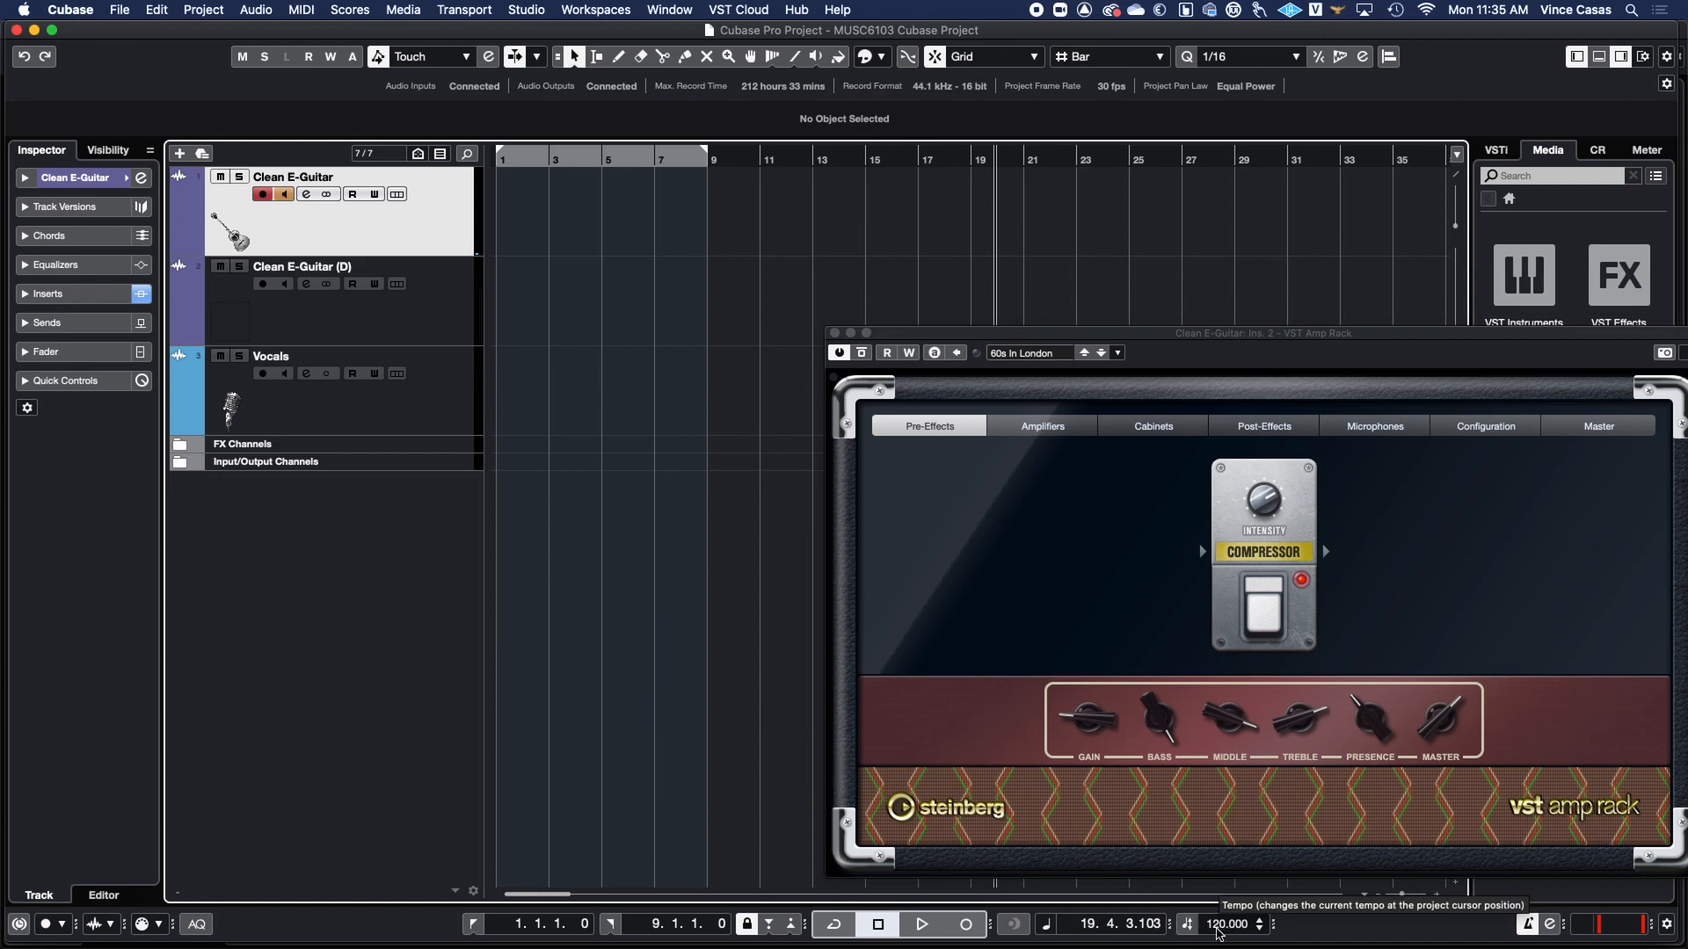
left_click(846, 923)
left_click(846, 923)
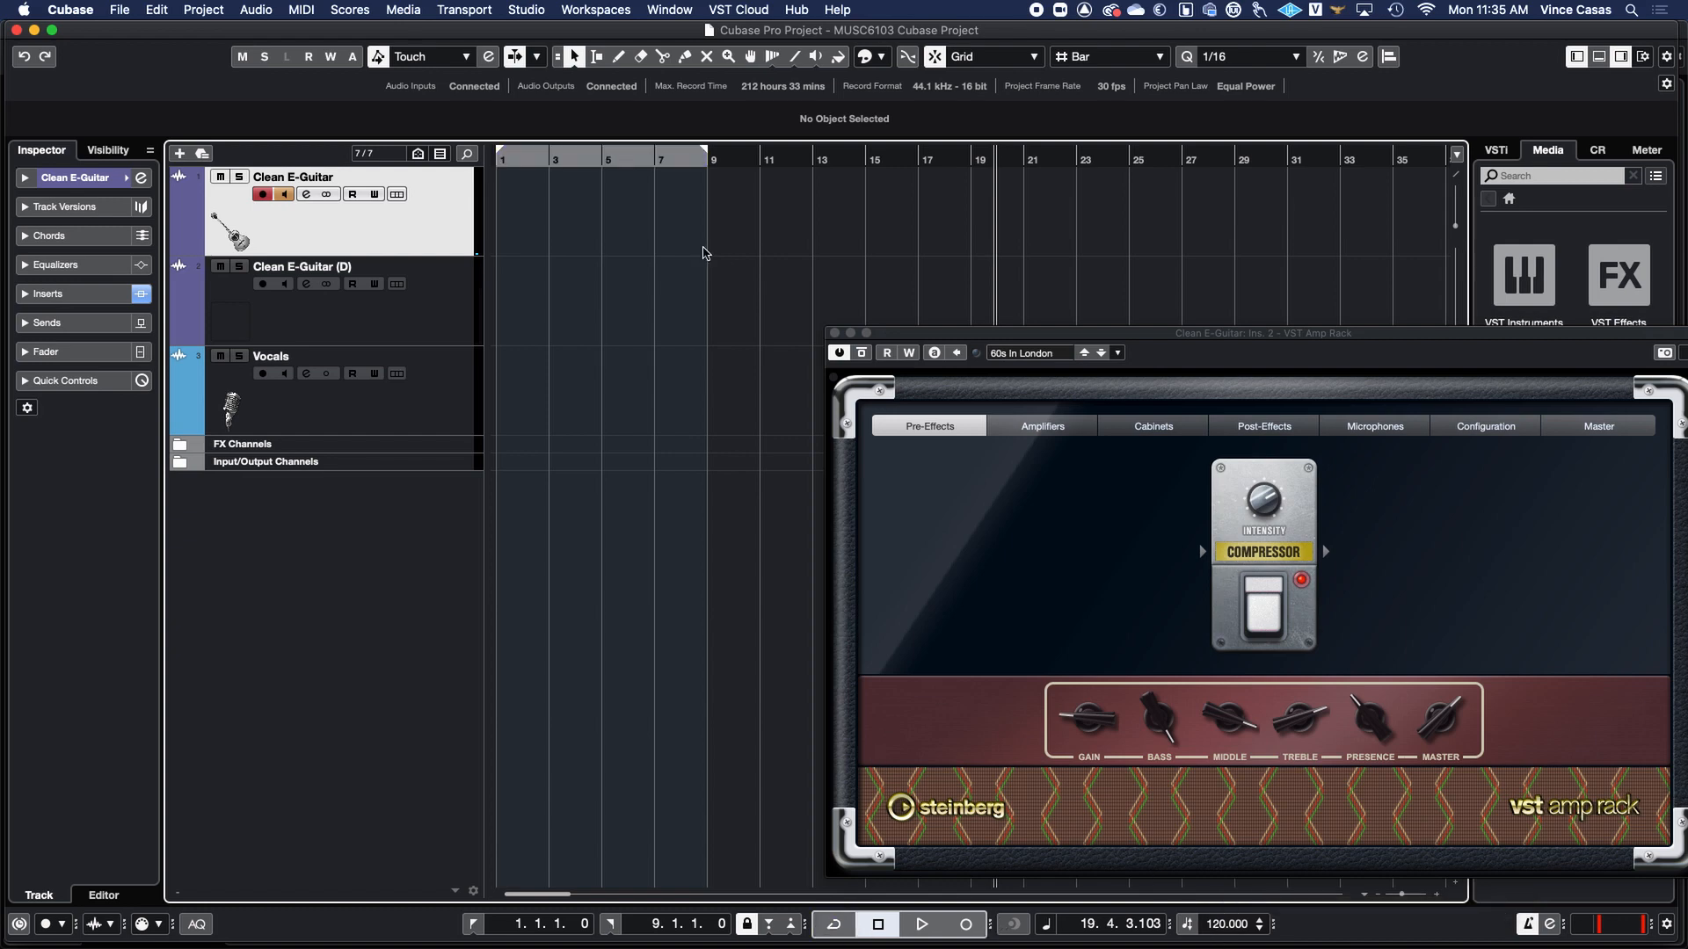
left_click_drag(743, 165, 446, 148)
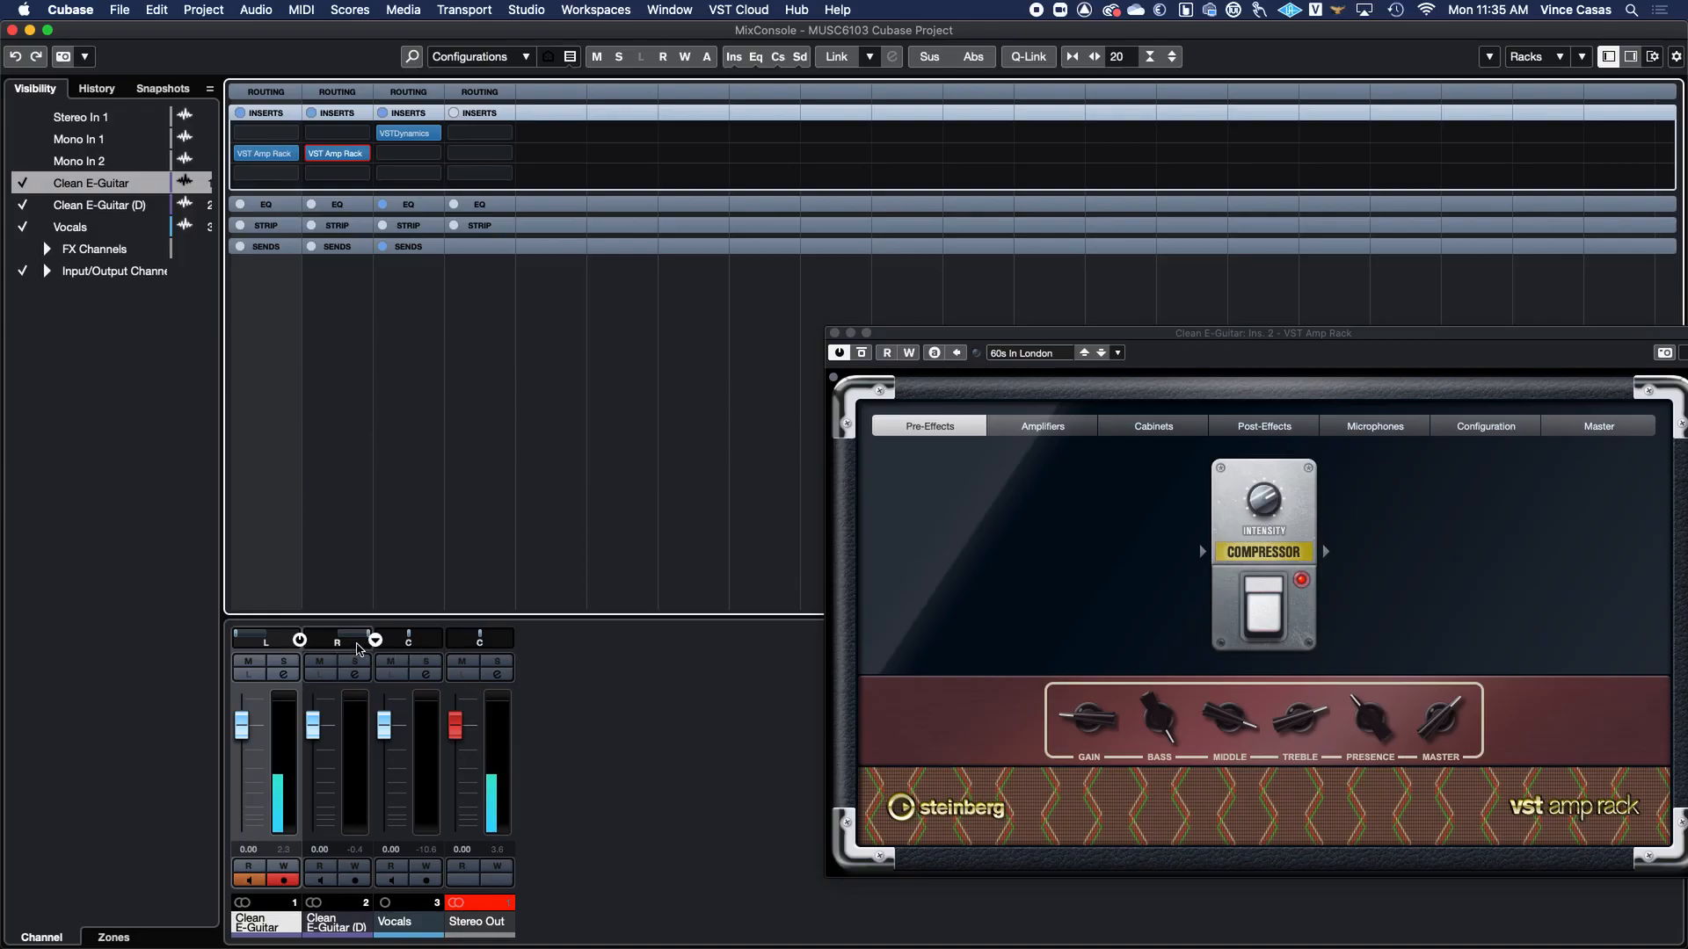
Set the Clean E-Guitar channel's pan to center in the Stereo Balance Panner.
double_click(264, 639)
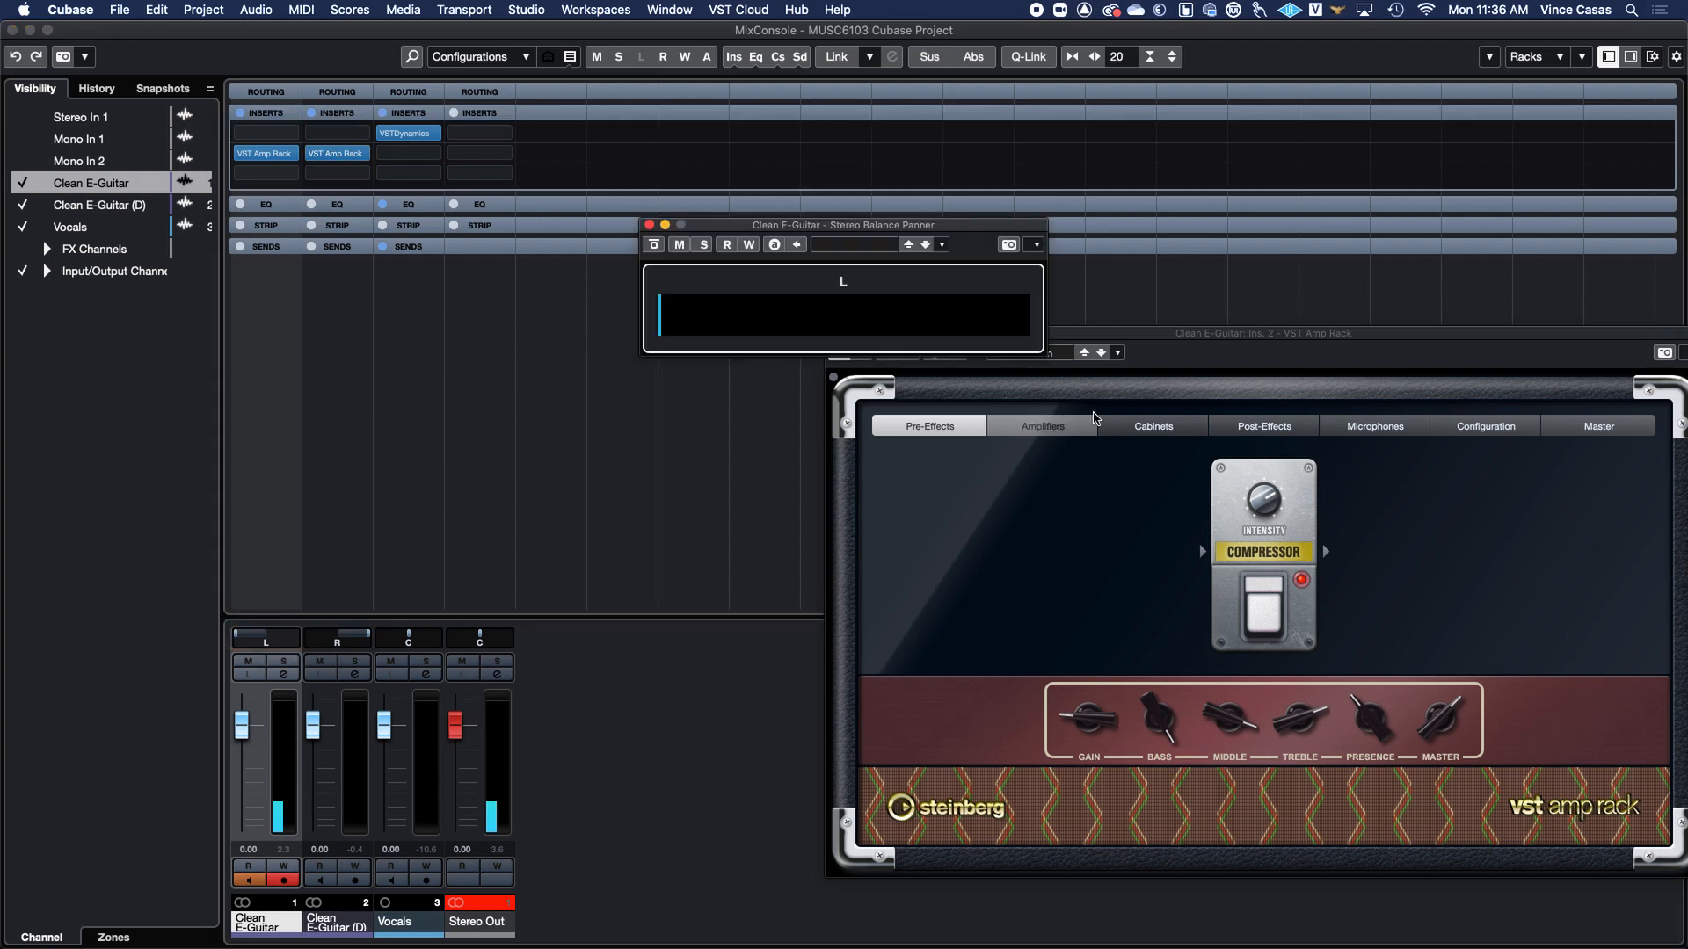
right_click(867, 321)
right_click(843, 318)
left_click(662, 315)
left_click_drag(662, 314, 849, 313)
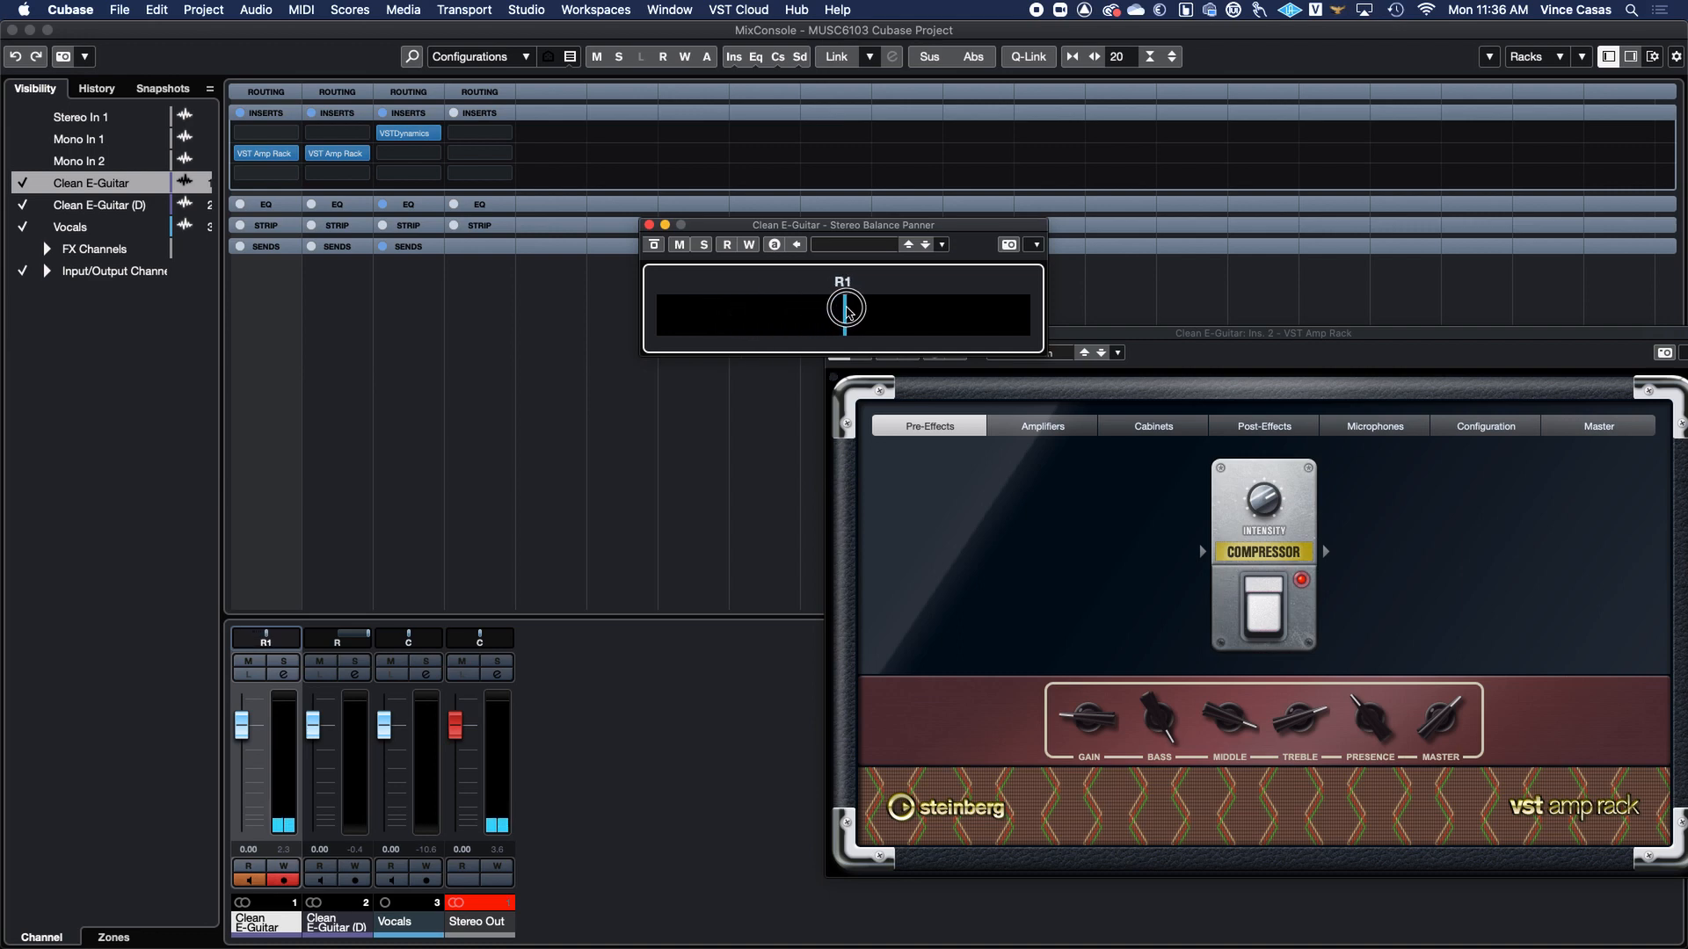
left_click(649, 226)
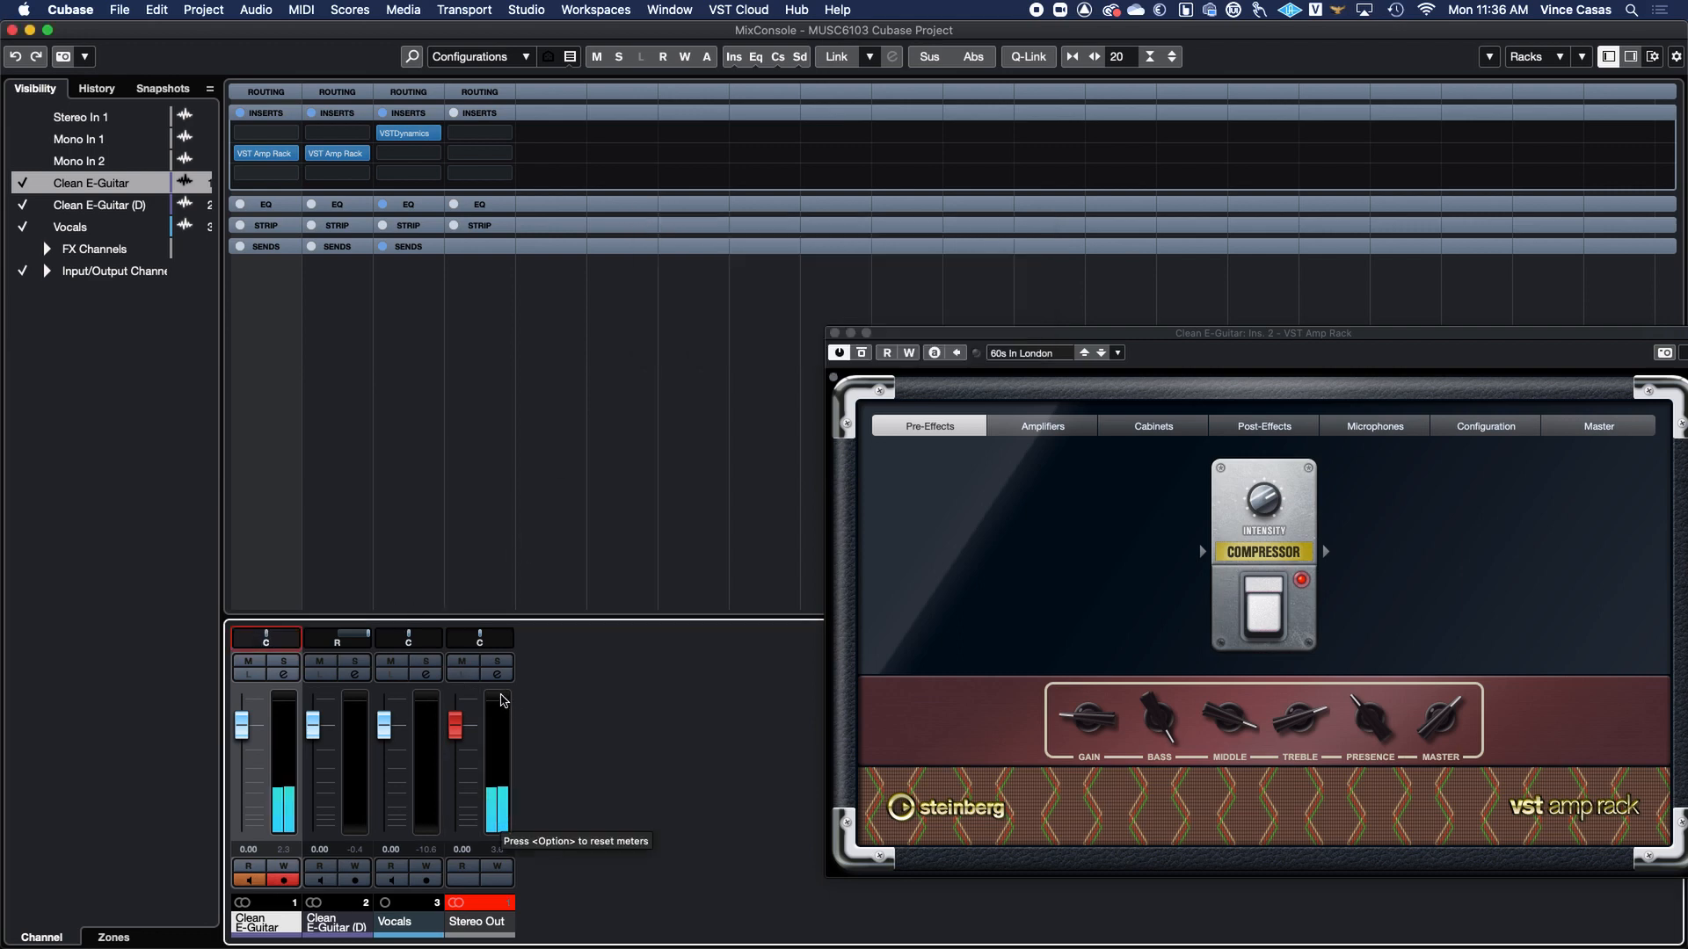
key("ctrl+Right")
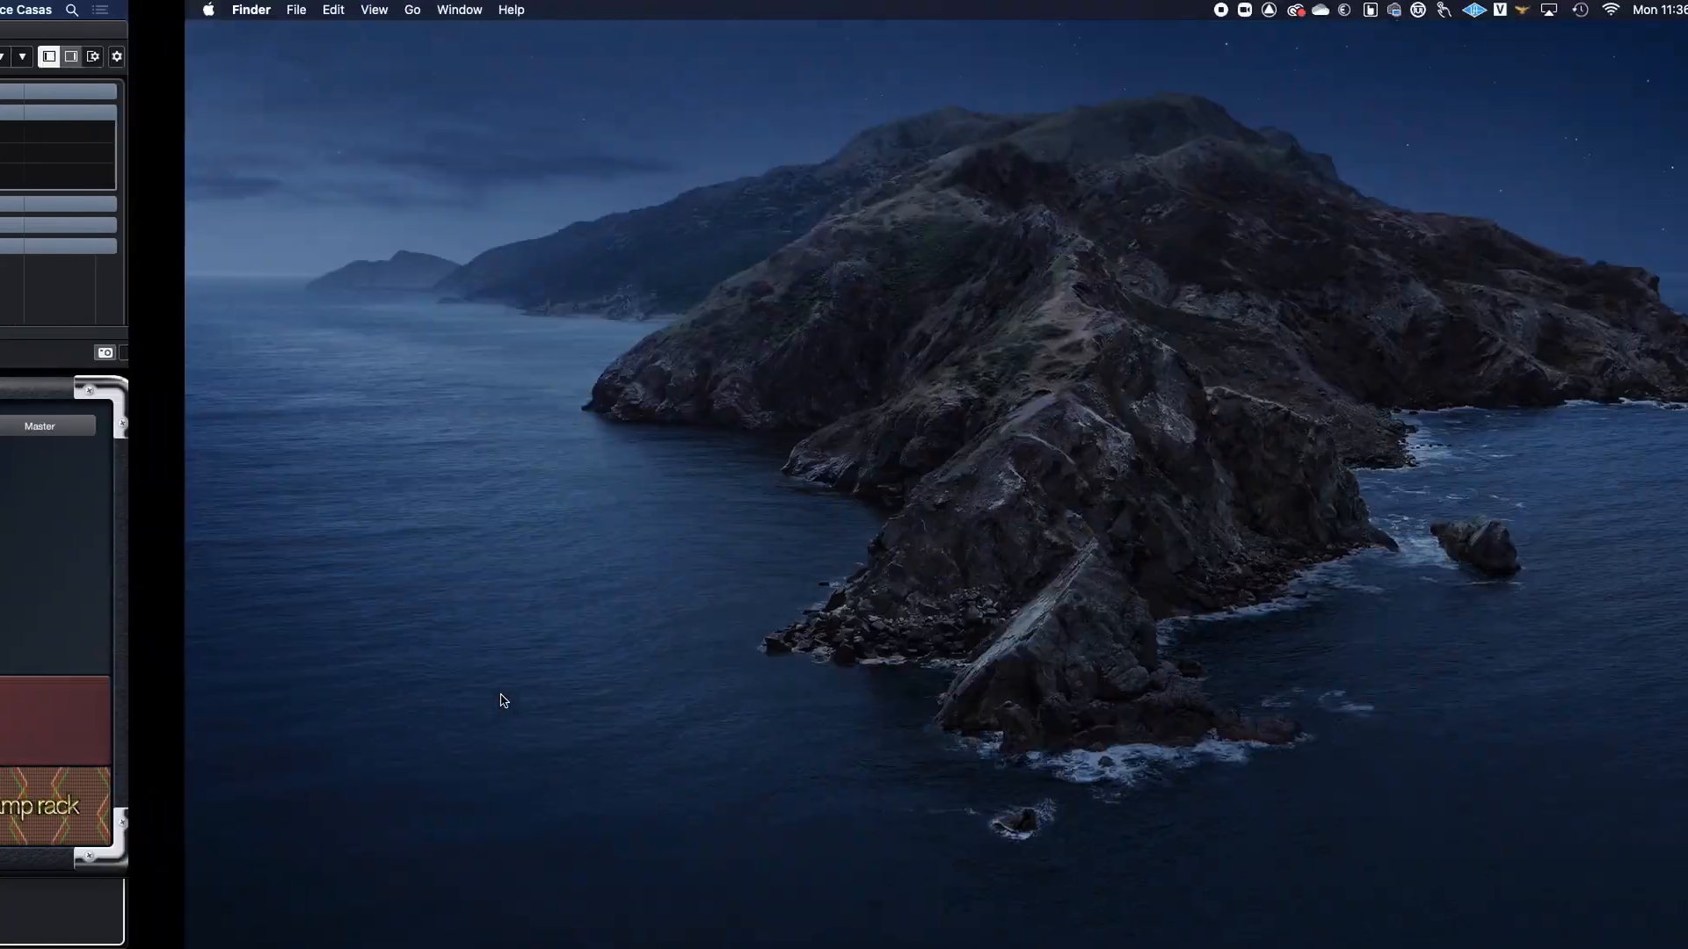
key("ctrl+Down")
key("ctrl+Down")
key("ctrl+Left")
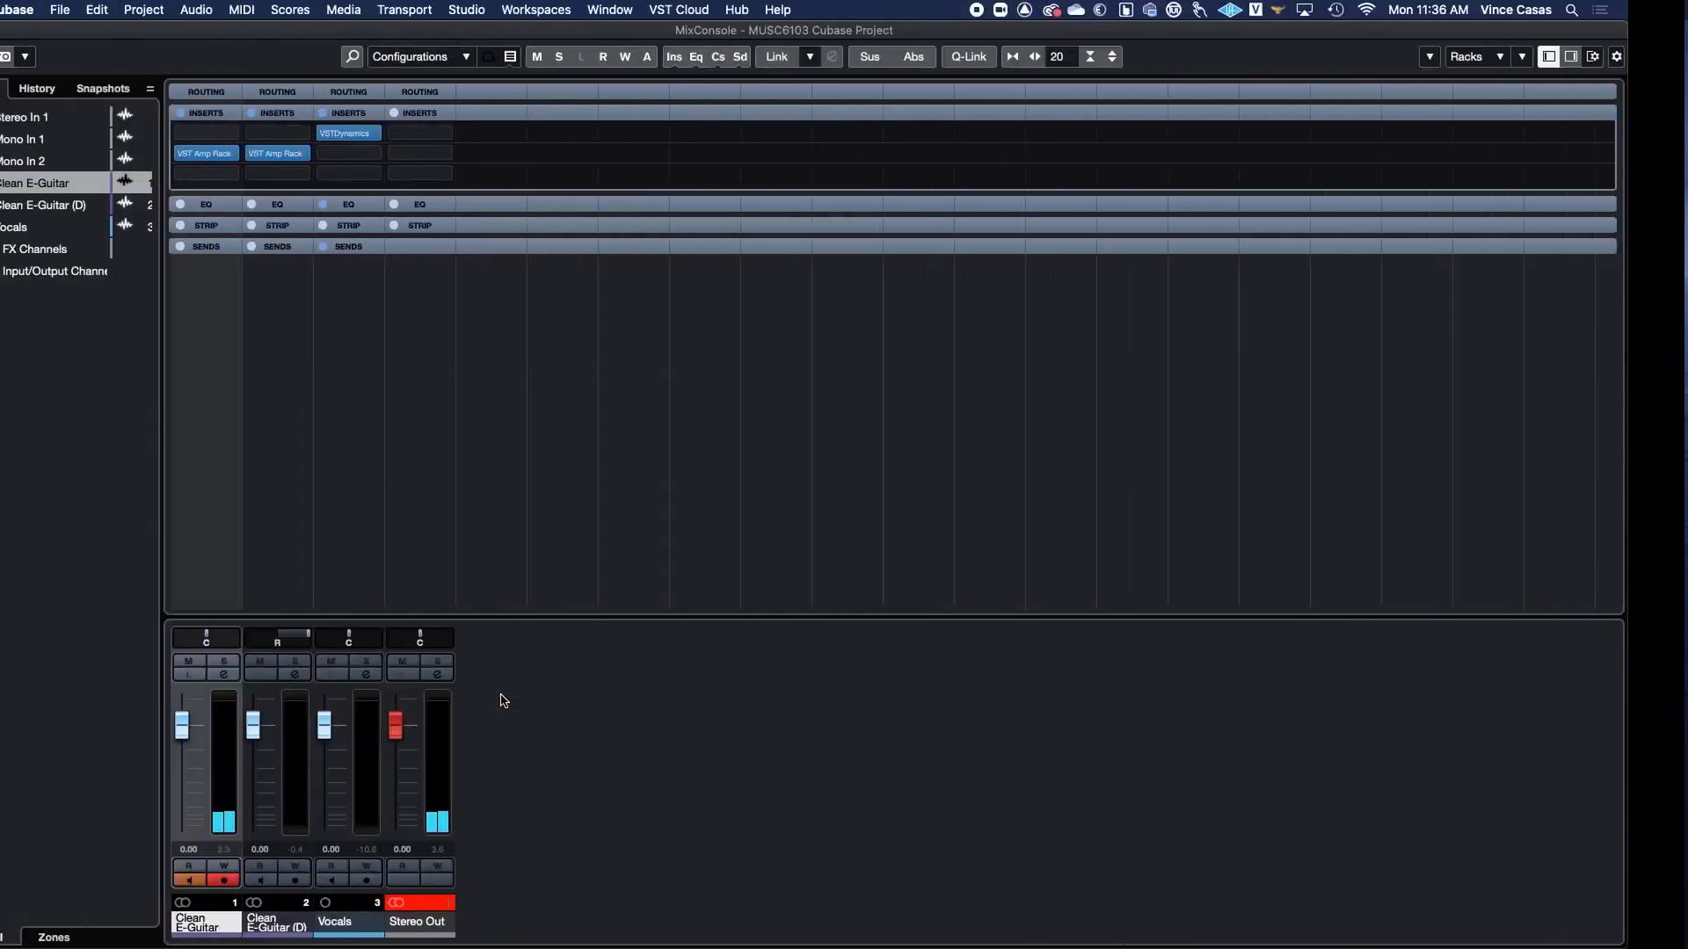
key("ctrl+Down")
left_click(1116, 694)
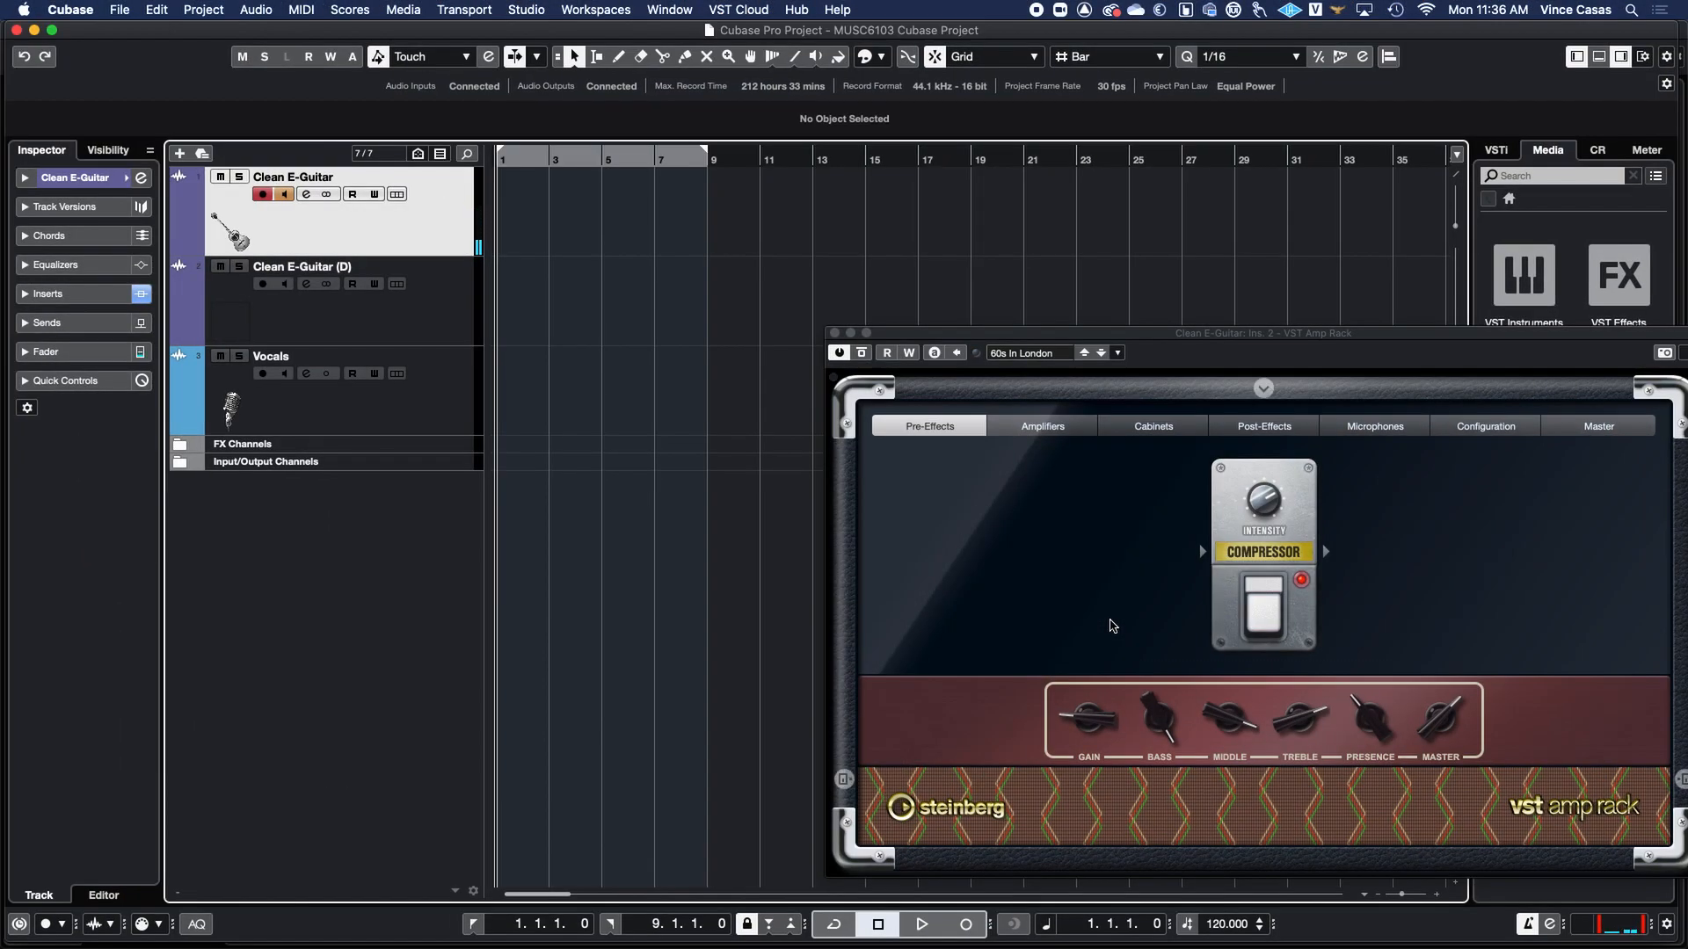
Record a guitar take on the Clean E-Guitar track from the project start.
left_click(972, 928)
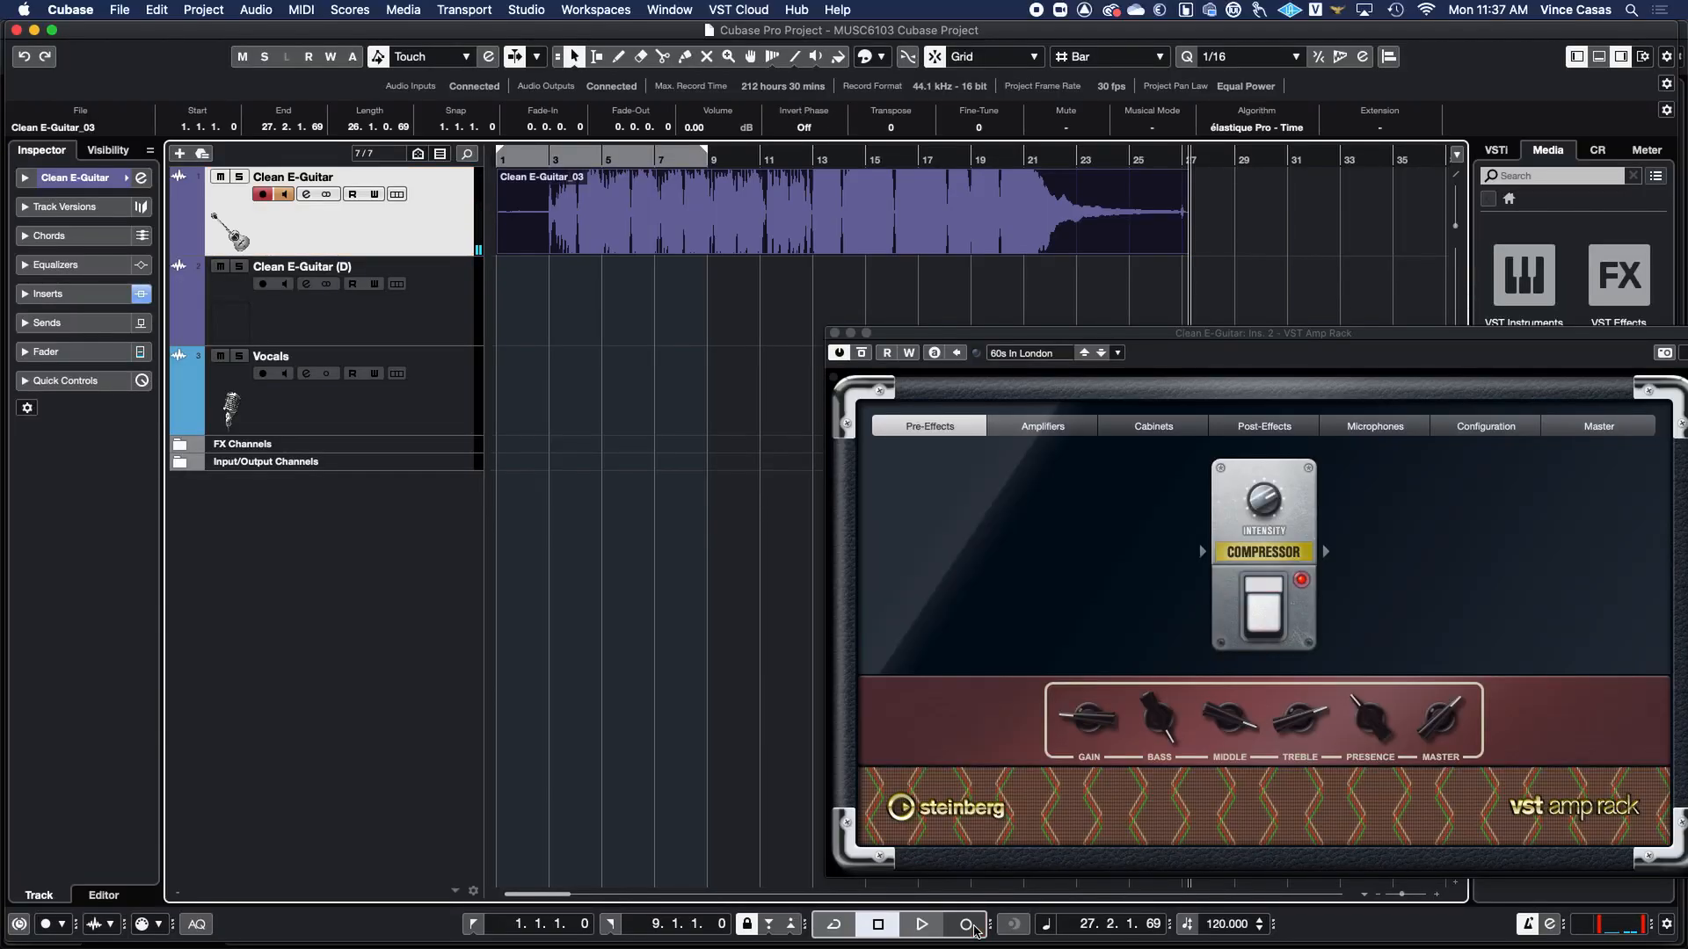
left_click(967, 924)
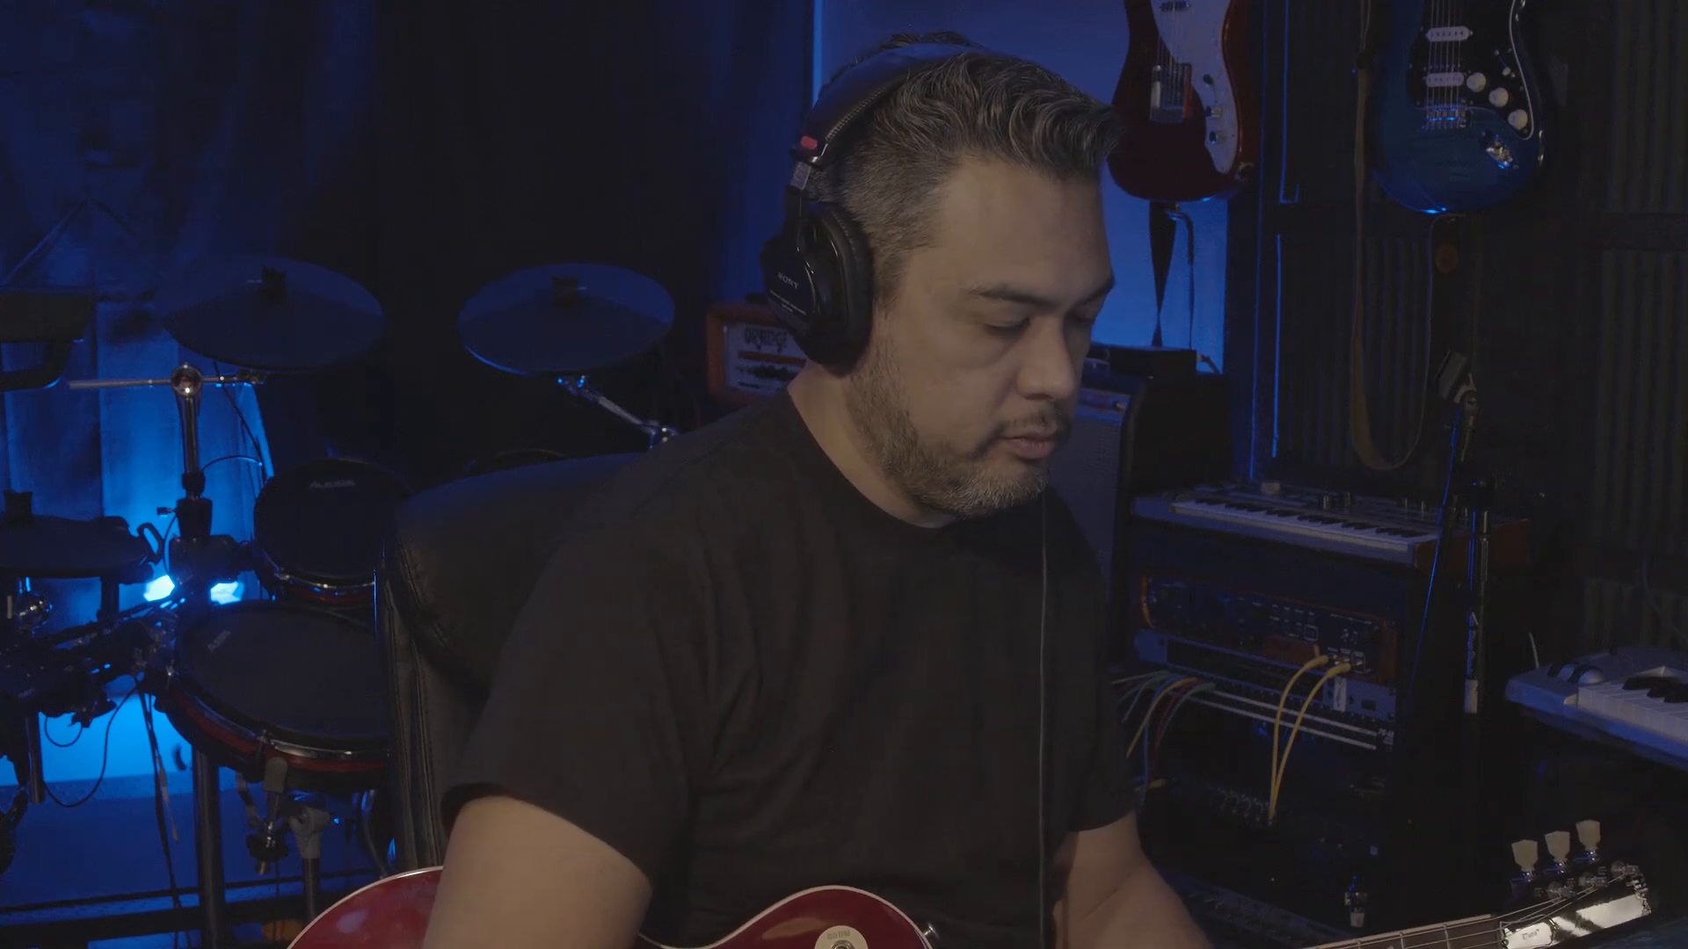
Switch record enable from the Clean E-Guitar channel to the Clean E-Guitar (D) channel.
key("ctrl+Up")
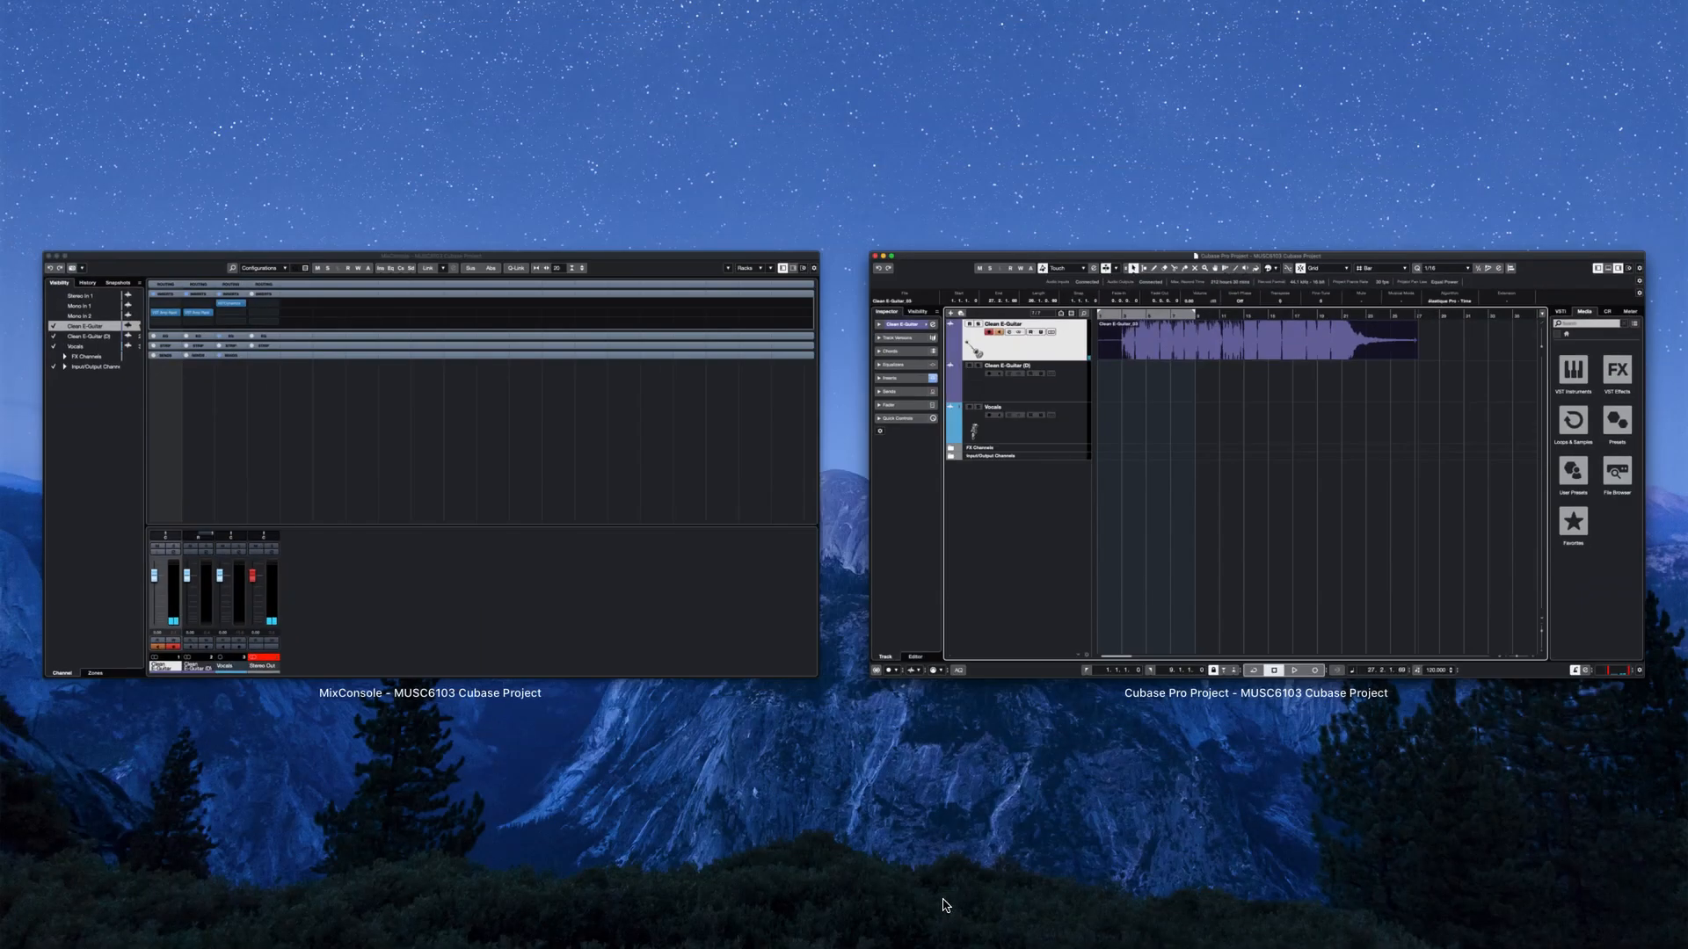
left_click(701, 629)
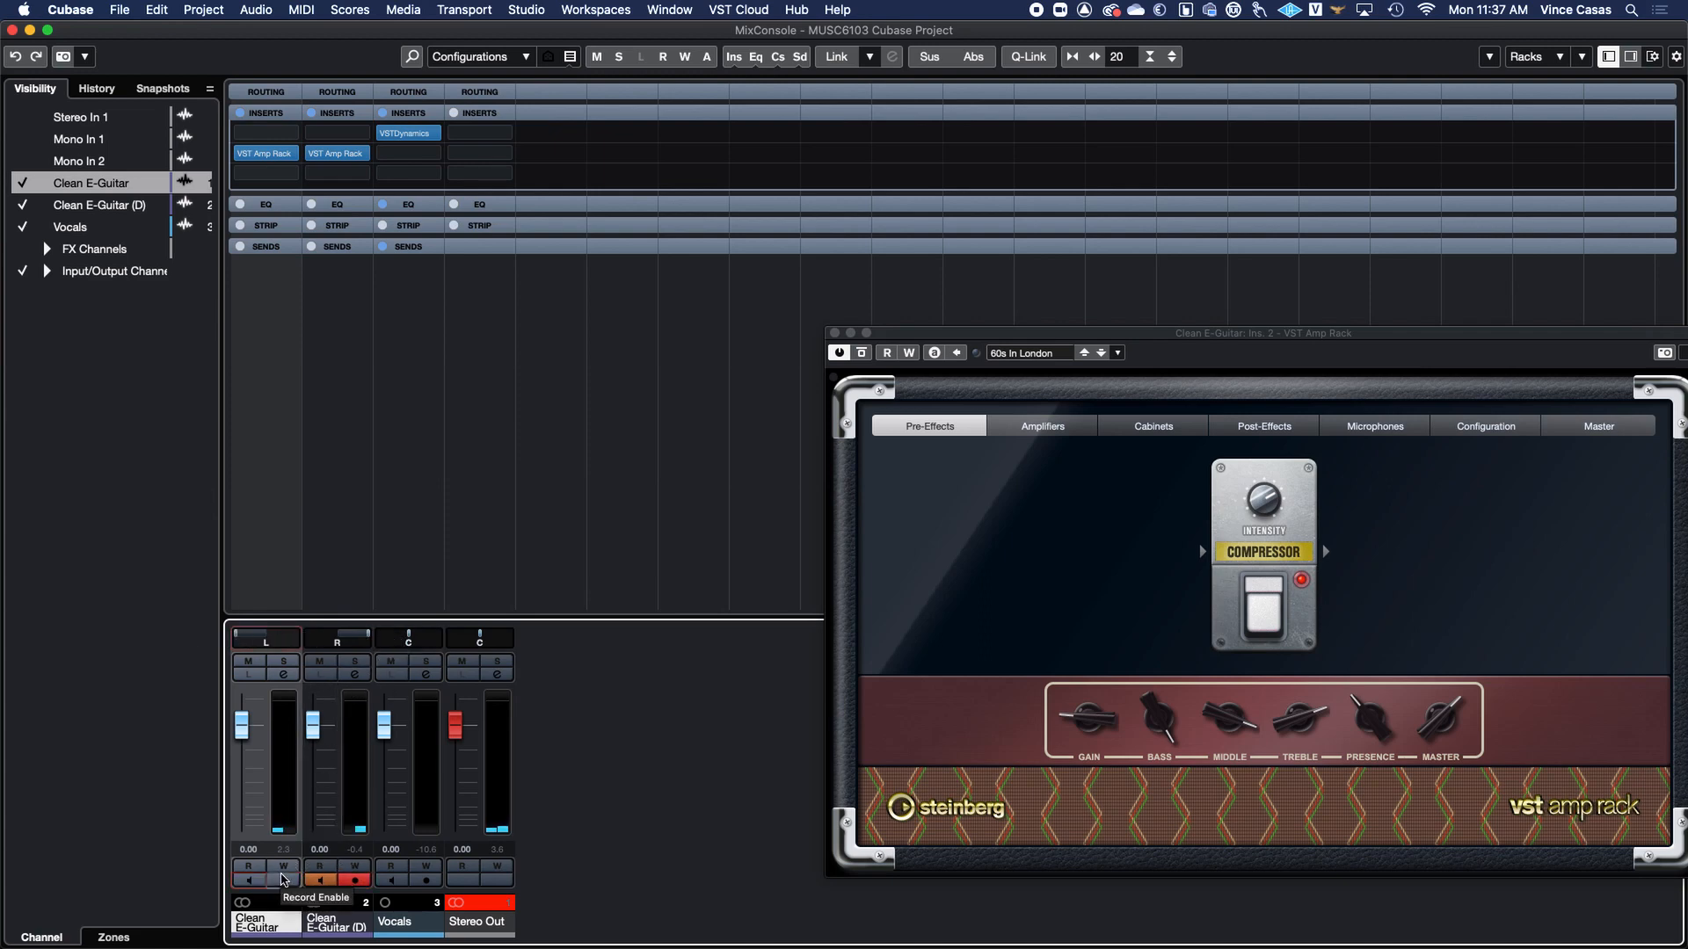
key("ctrl+Down")
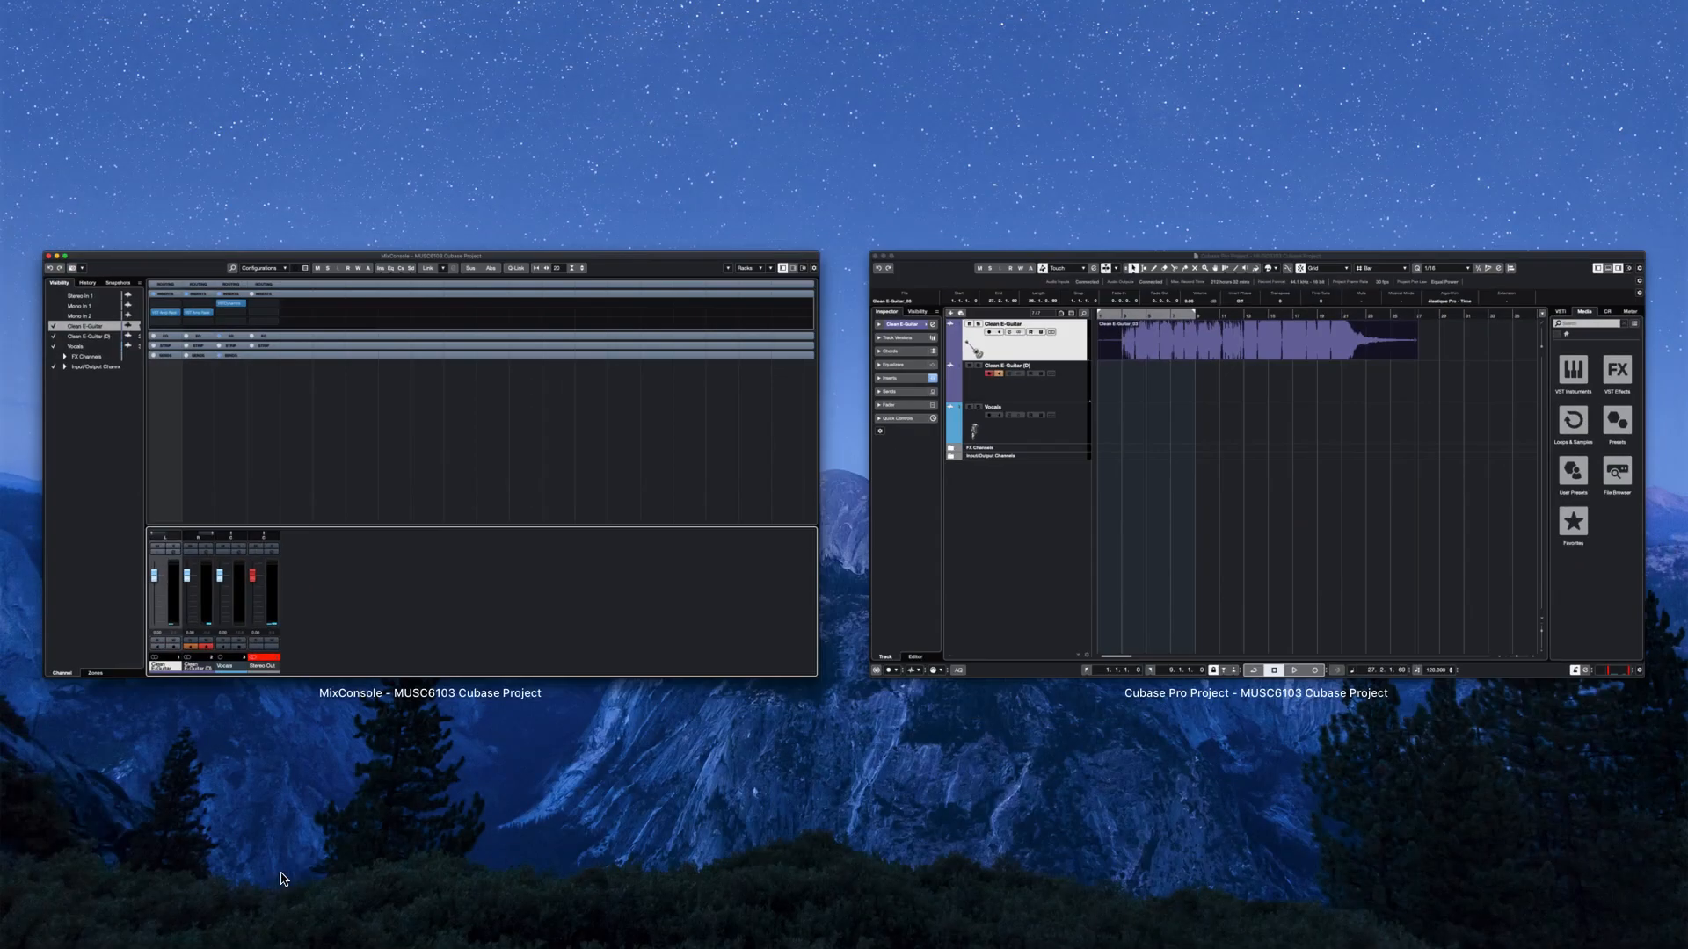
left_click(1205, 640)
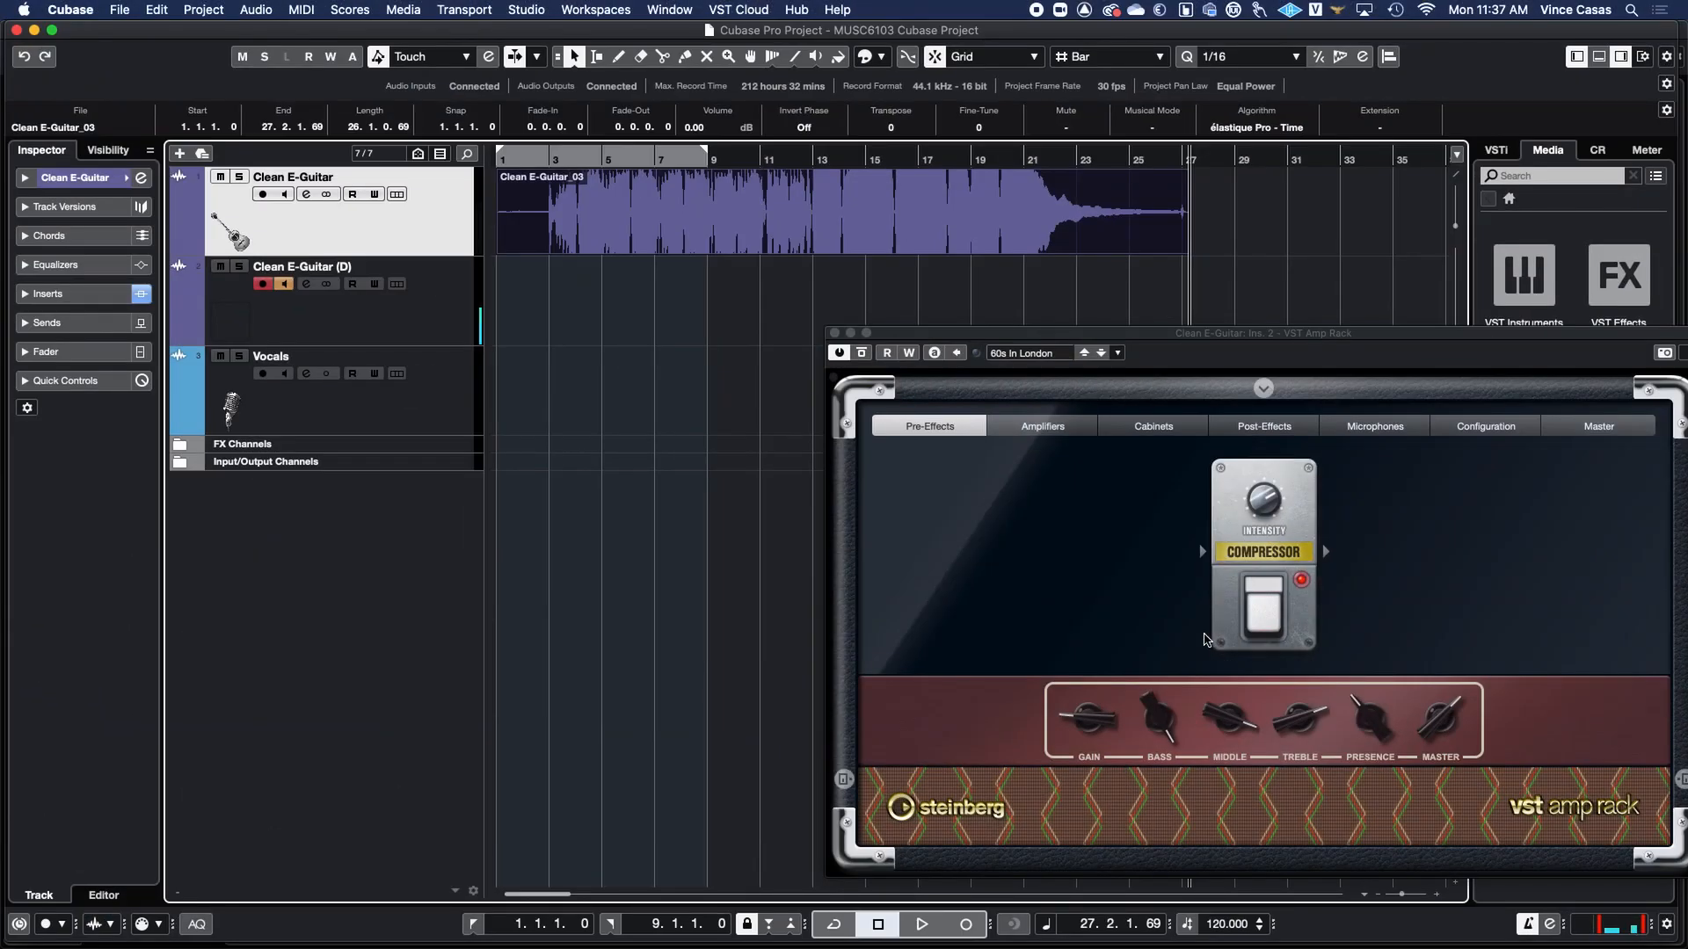
Return the project cursor to the start and record a take on the Clean E-Guitar (D) track.
left_click_drag(898, 158, 481, 142)
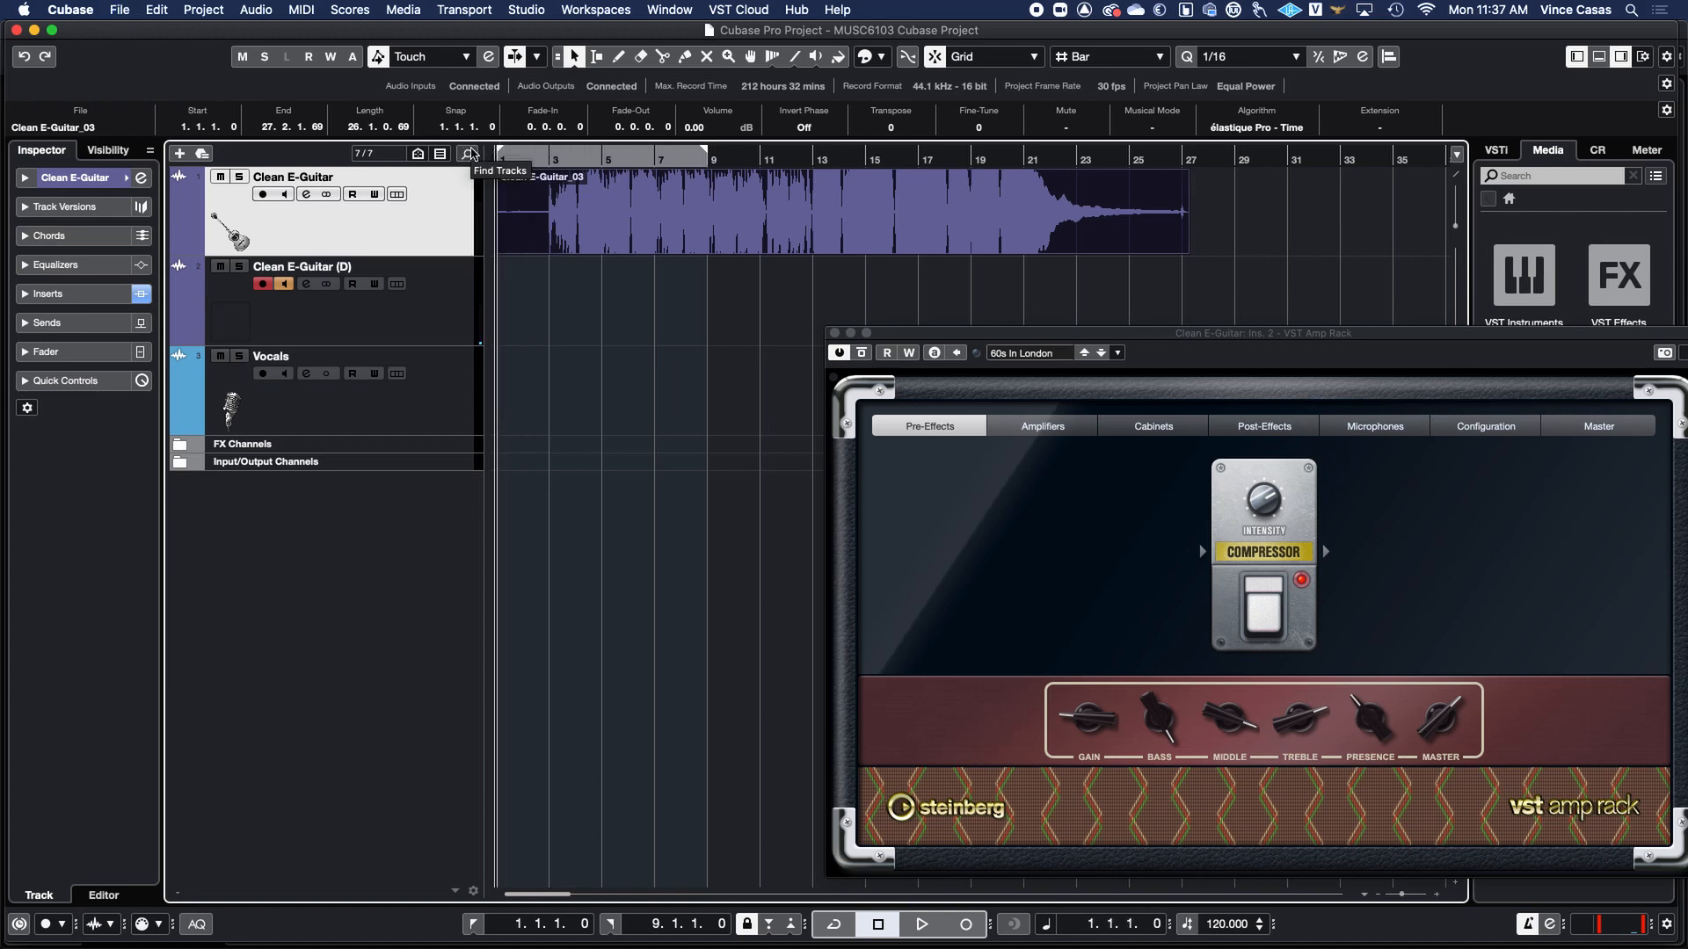
left_click(965, 924)
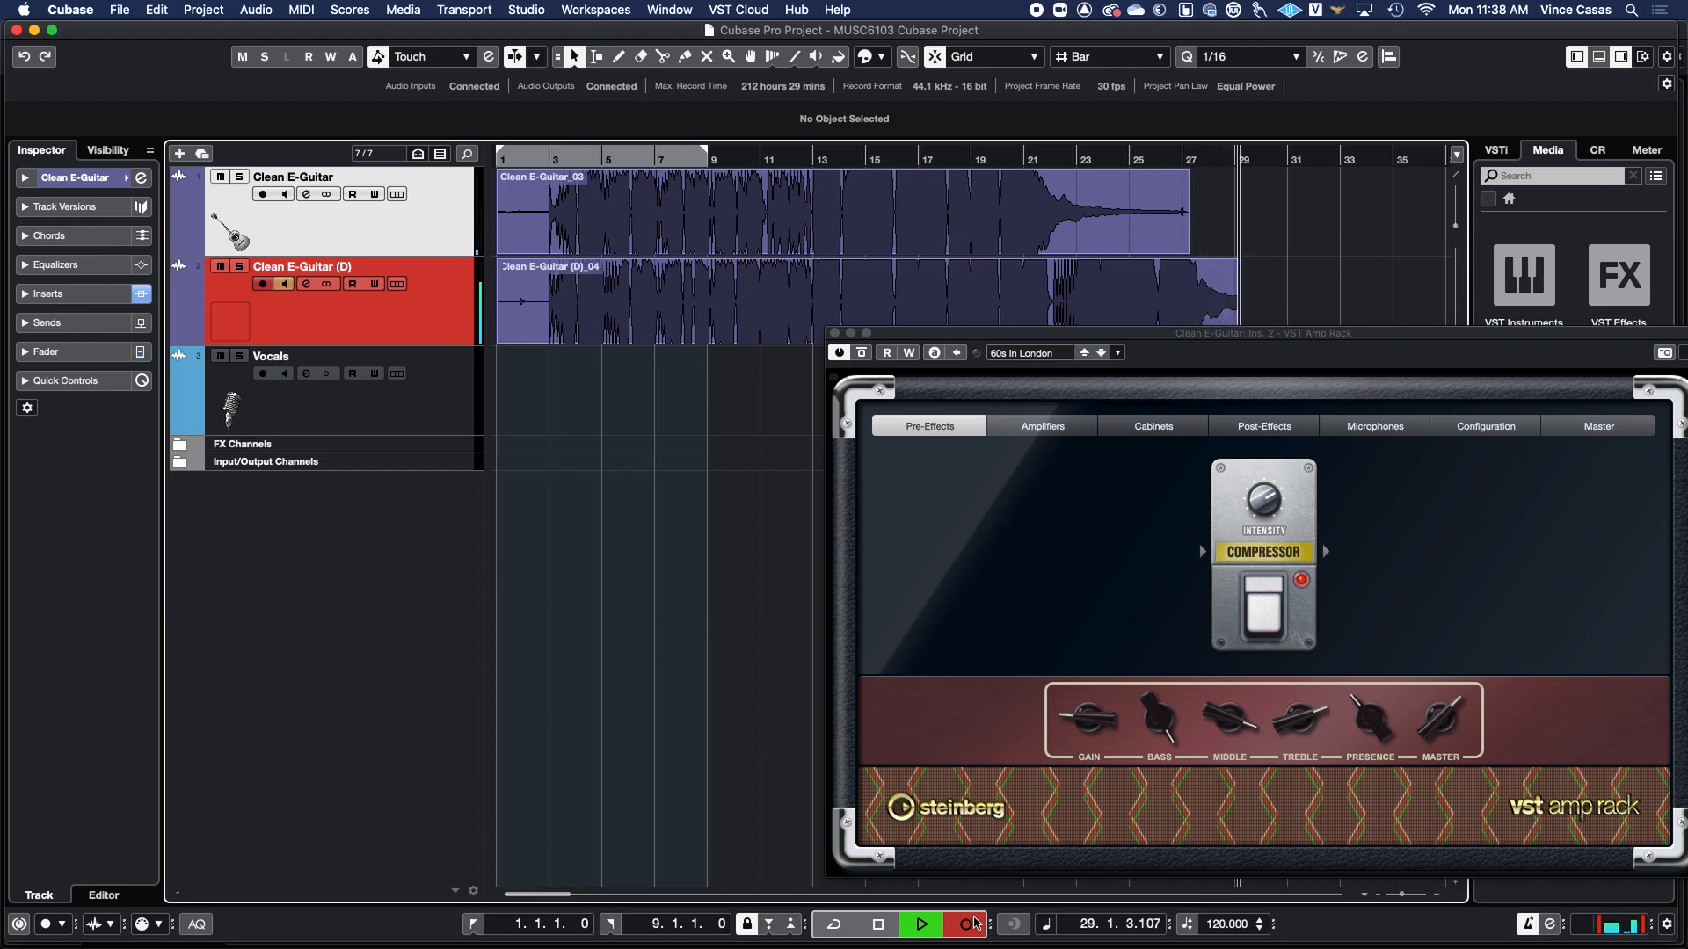
left_click(975, 923)
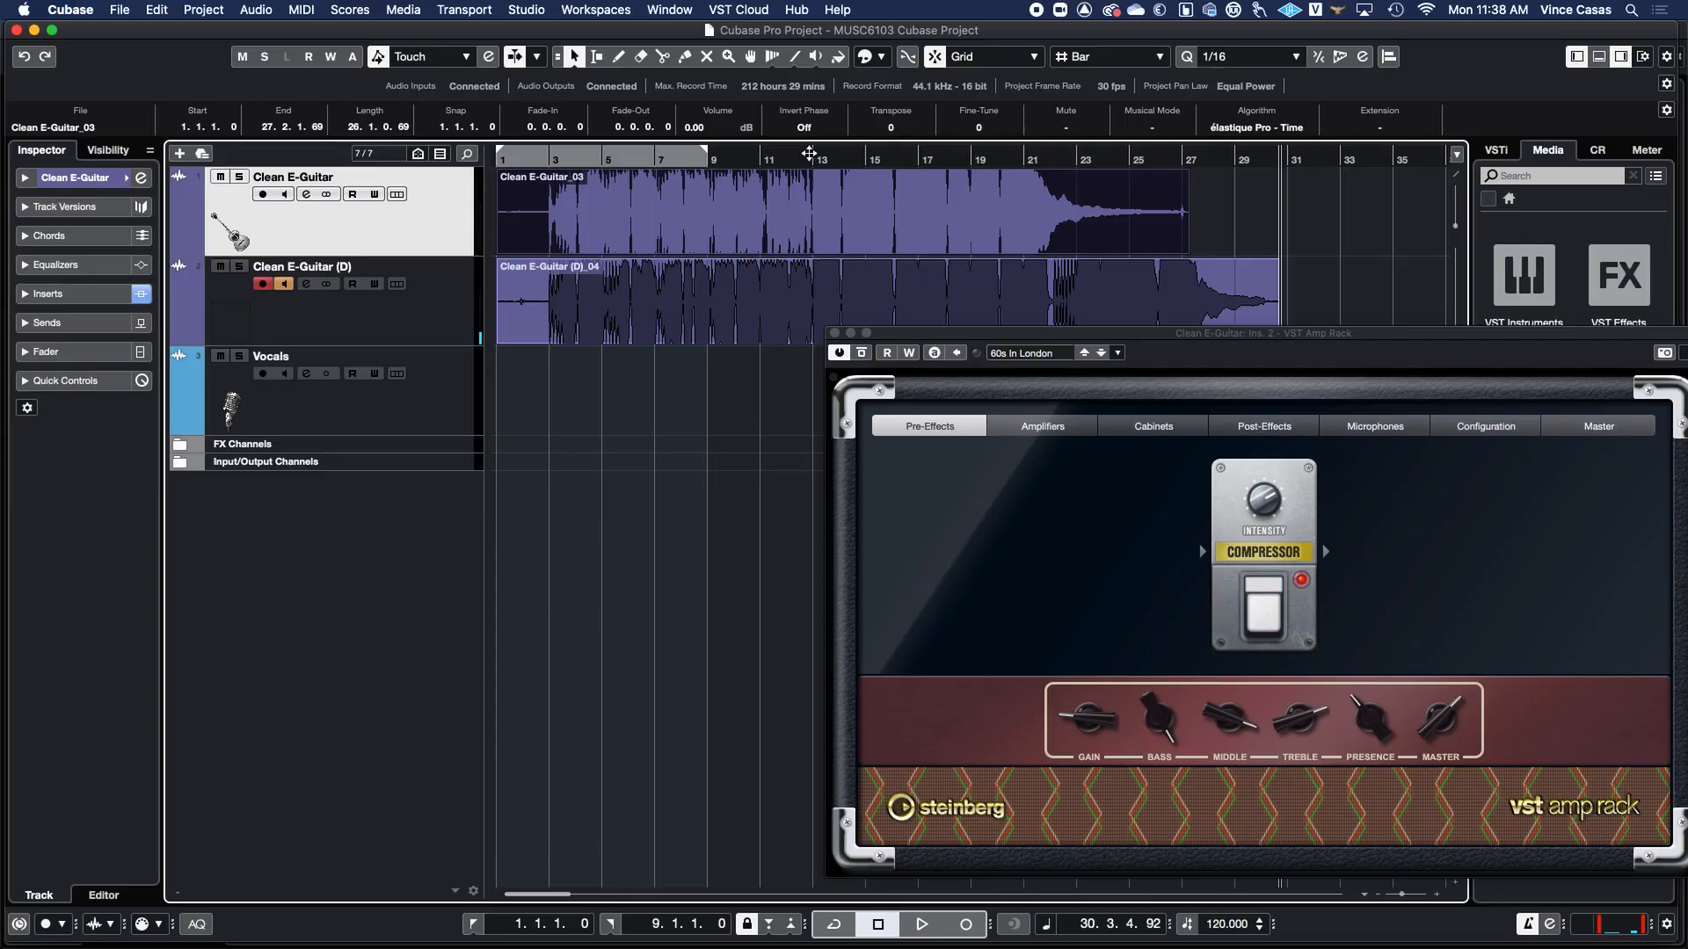
Record a new take on the Clean E-Guitar (D) track starting from bar 13.
left_click(812, 157)
key("space")
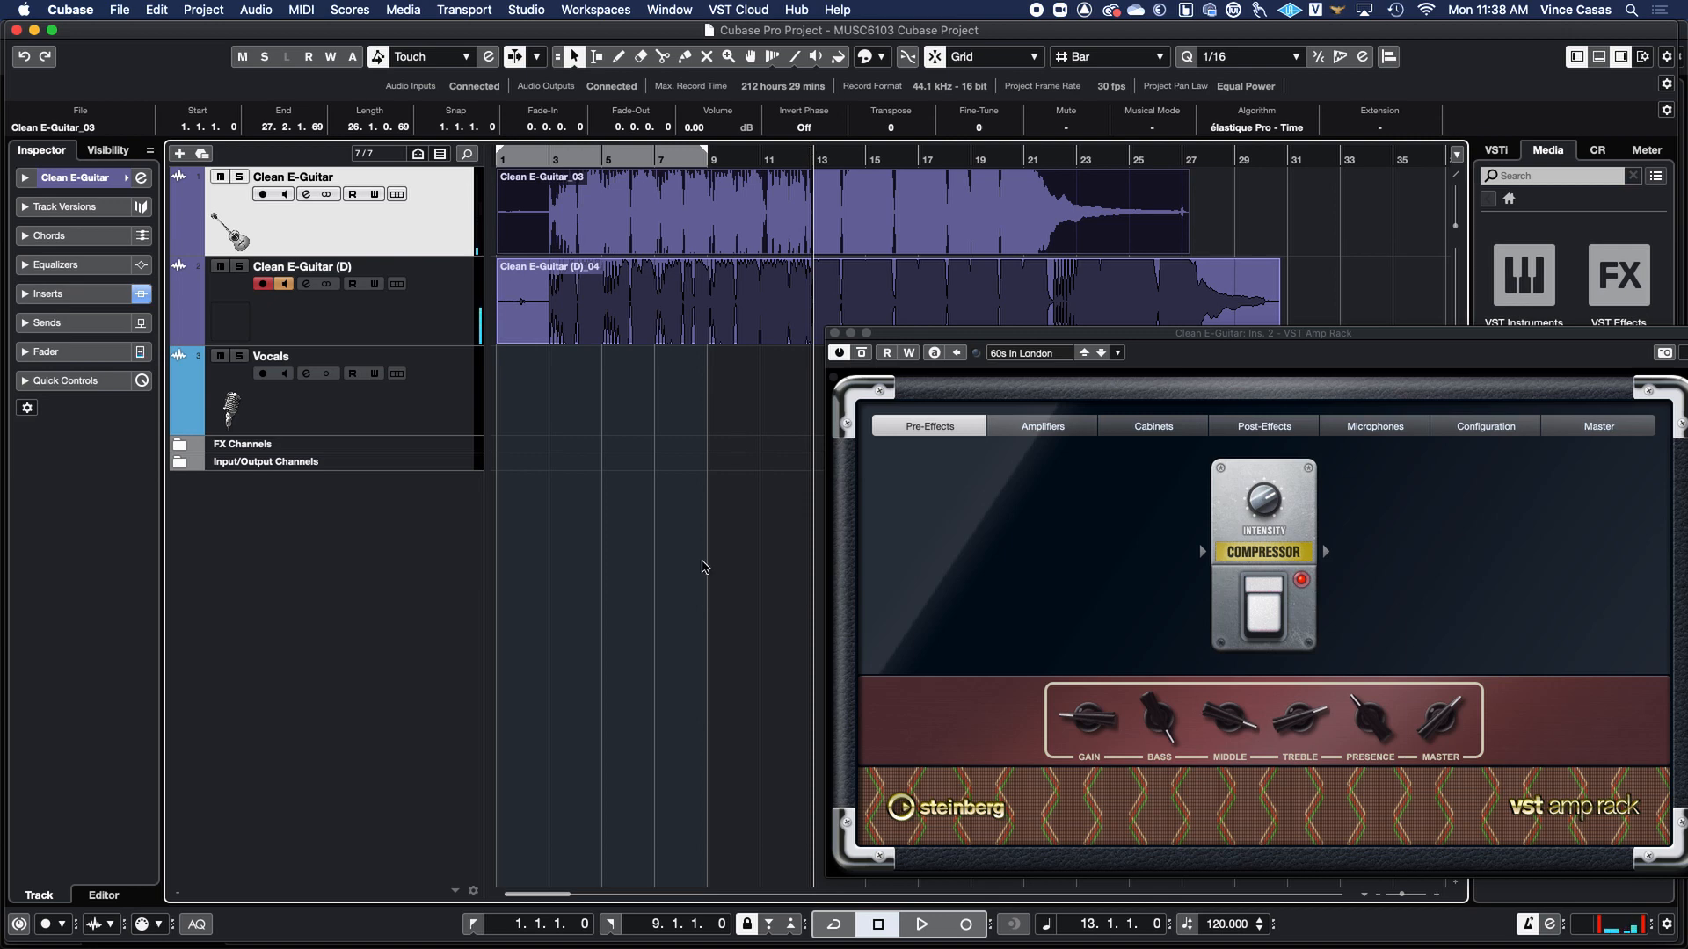
left_click(971, 924)
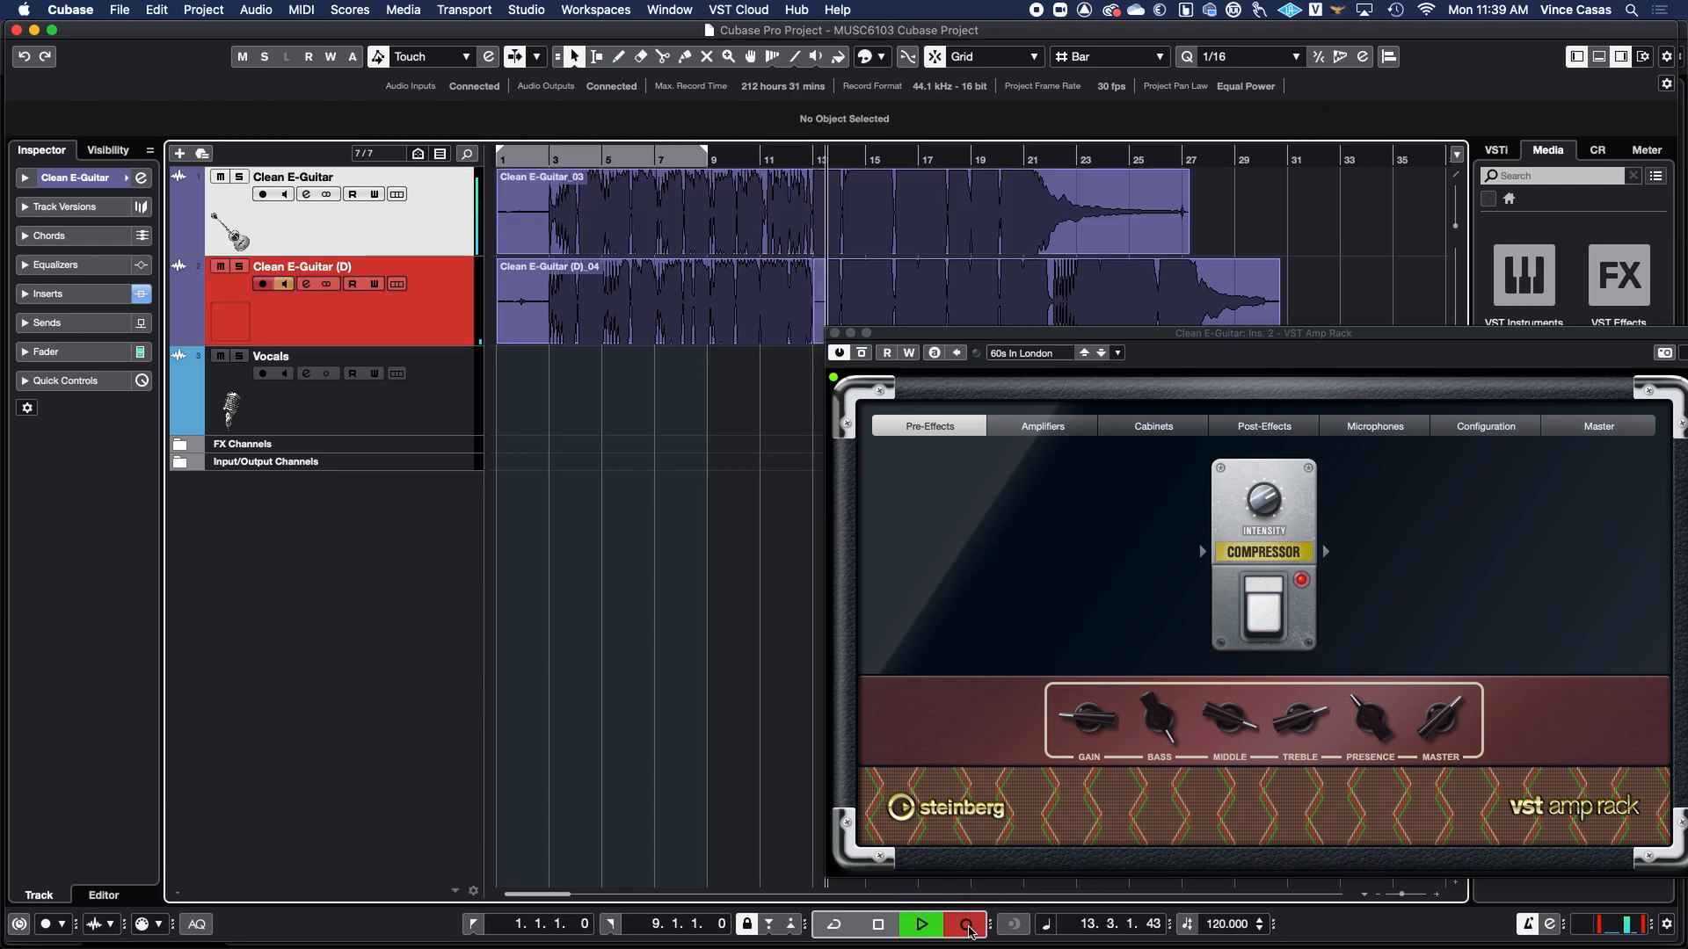